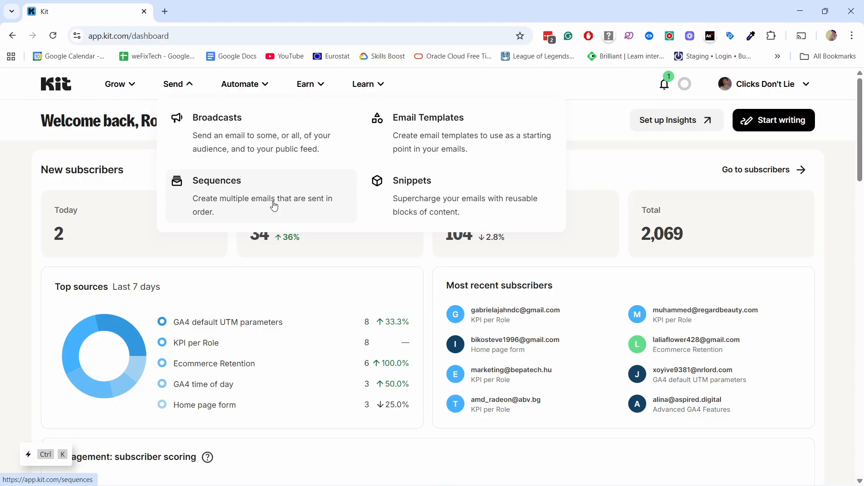
Step: Open the "Email exclusive offer" broadcast draft and look through its subject line and body text
click(238, 136)
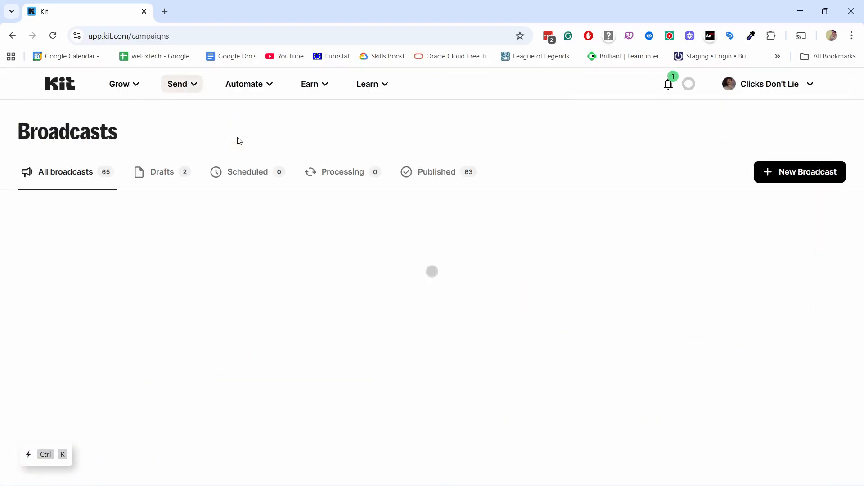
click(110, 312)
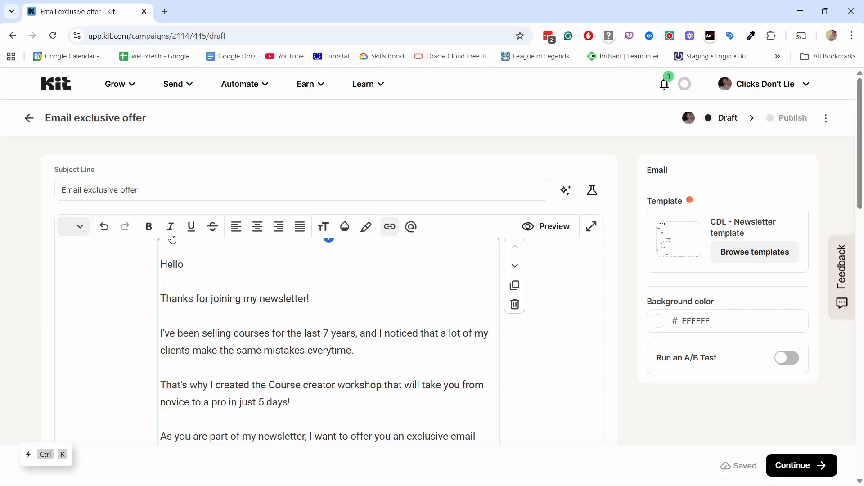
scroll(285, 179, down, 3)
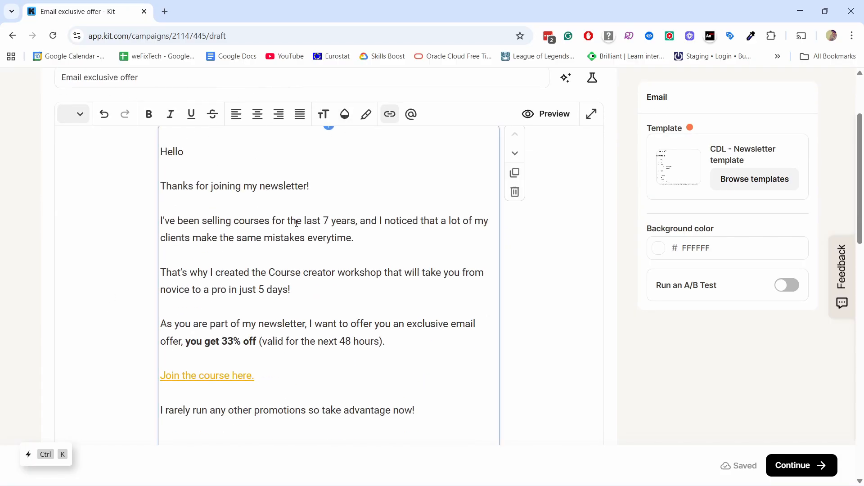
scroll(429, 171, up, 1)
scroll(429, 171, up, 1)
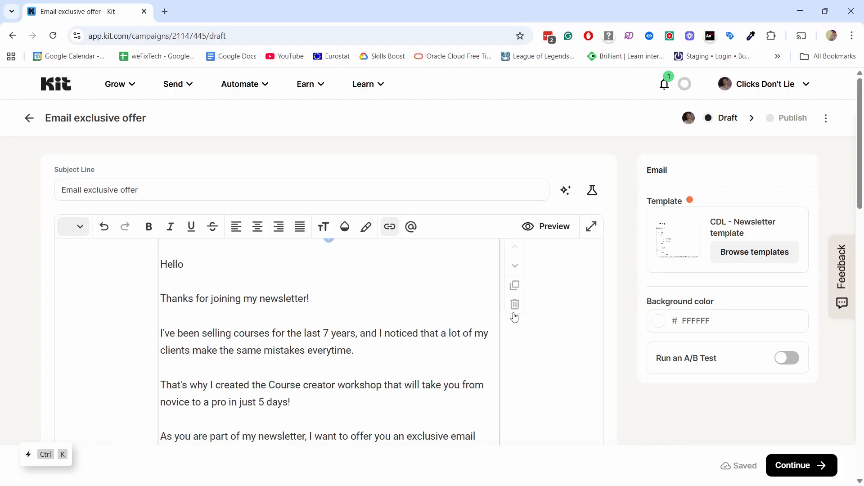
Step: Add an empty section between the newsletter text and the countdown timer, and browse the content blocks available for it
scroll(214, 243, down, 1)
scroll(214, 243, down, 3)
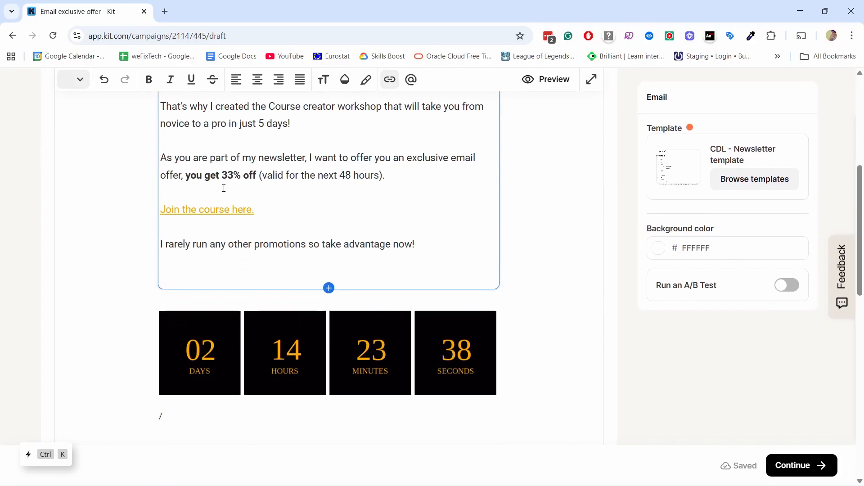
click(328, 283)
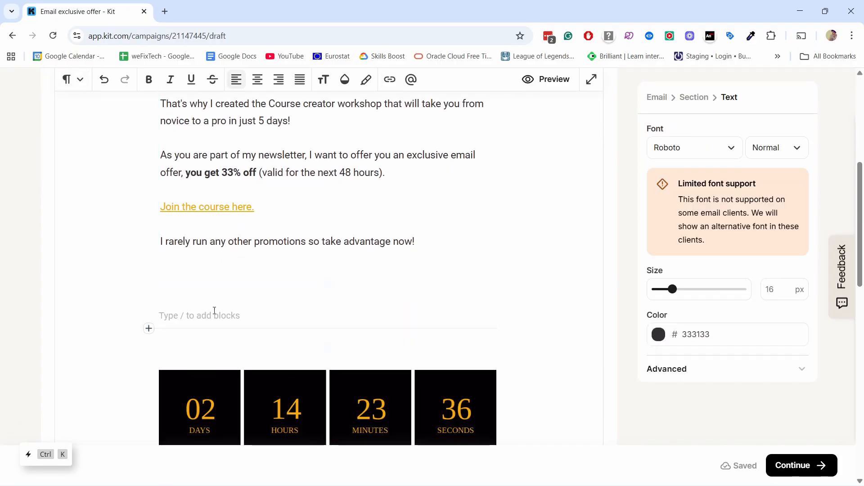
click(150, 332)
scroll(191, 400, down, 1)
scroll(212, 392, down, 10)
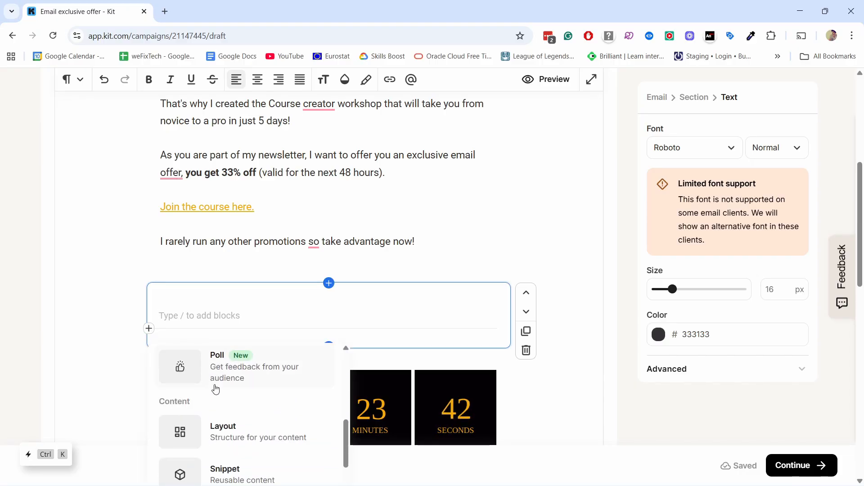
scroll(207, 378, up, 5)
Step: Insert the uploaded "Use Kit automations to trigger loopOffer campaigns" picture into the empty section as an image block
click(166, 317)
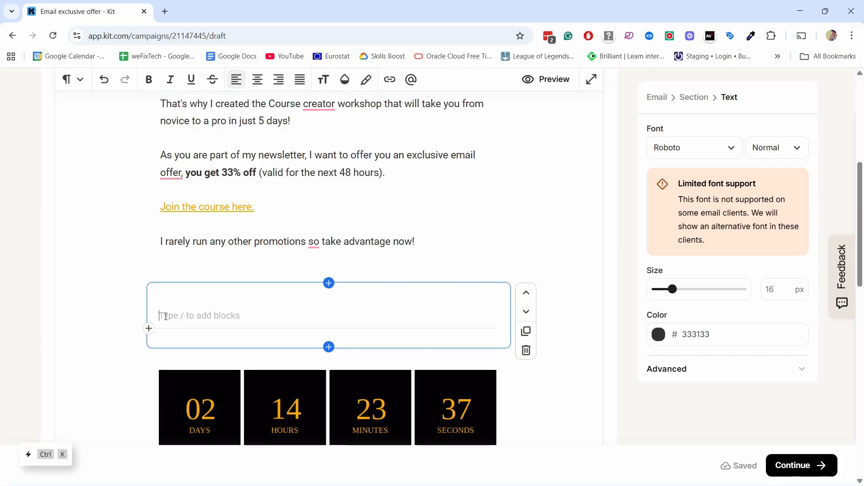
text(/)
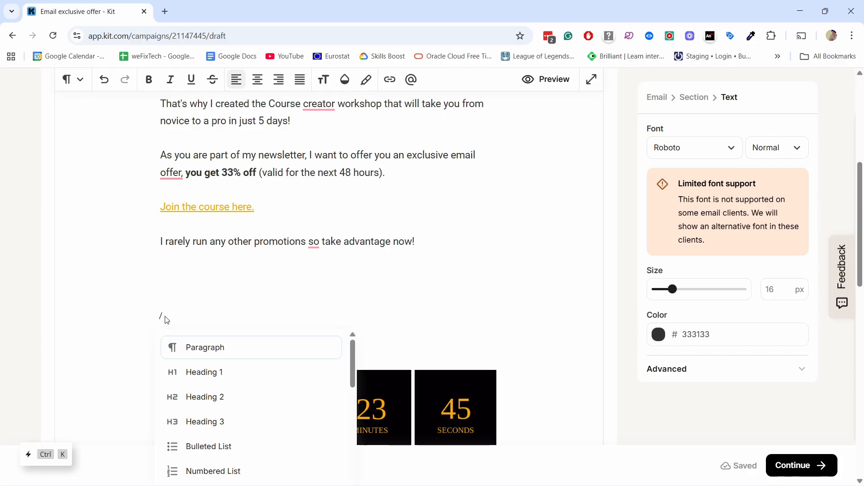
scroll(212, 383, down, 5)
scroll(212, 383, up, 5)
text(image)
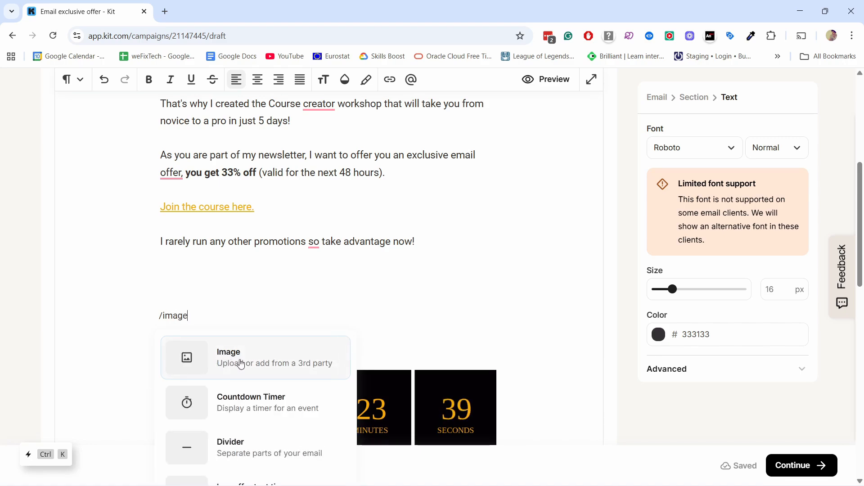
click(237, 363)
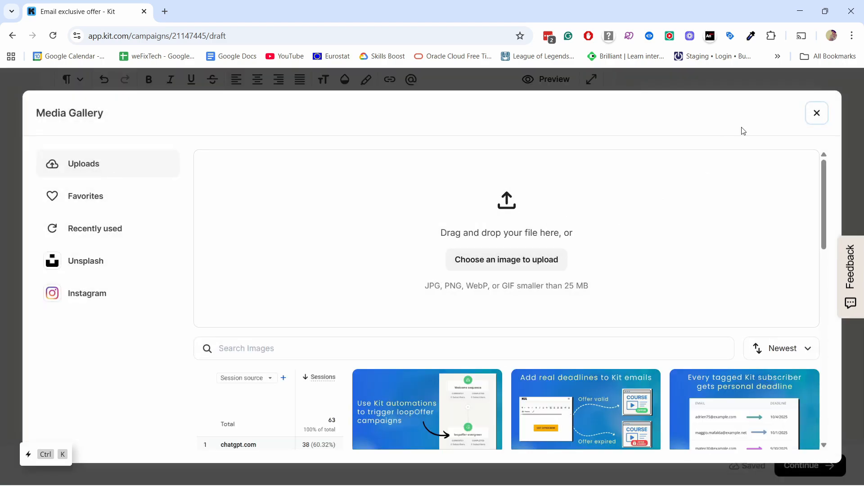
click(402, 414)
Step: Personalize the greeting by adding the Subscriber first name property after "Hello"
scroll(403, 328, up, 4)
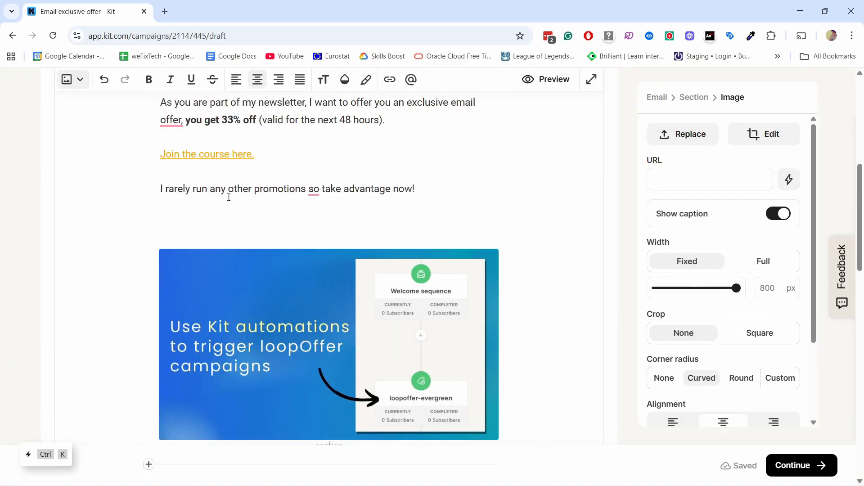
scroll(237, 226, up, 5)
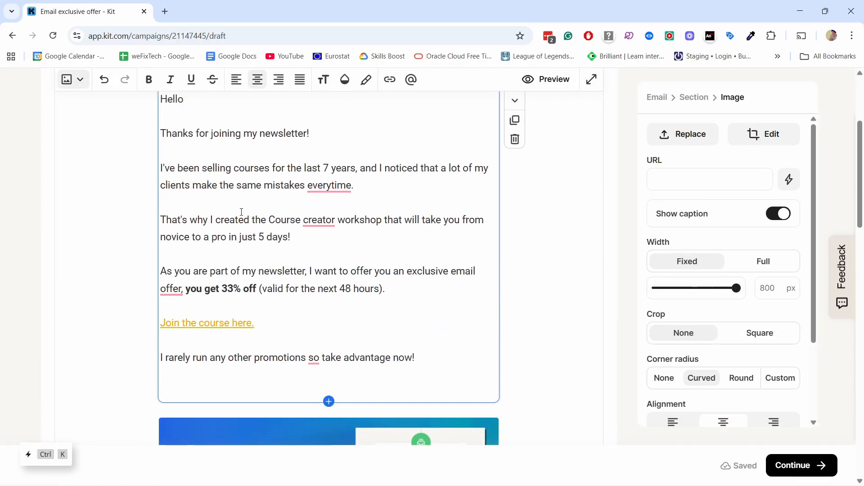
click(197, 216)
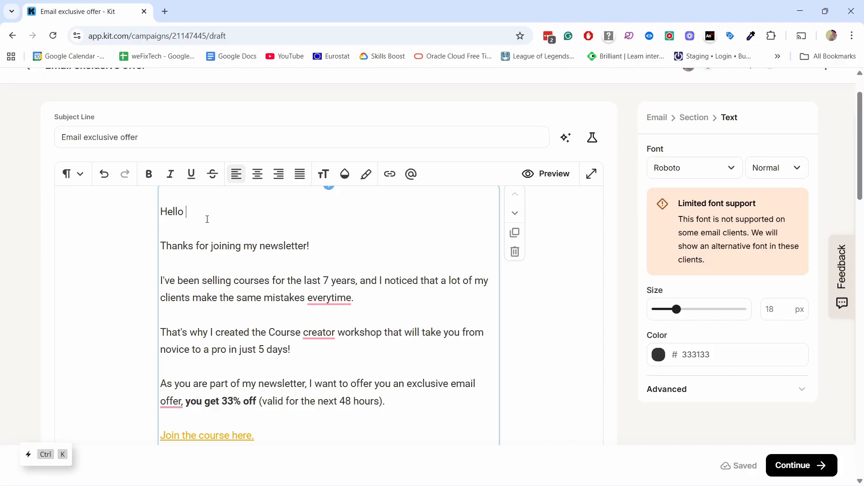
click(412, 174)
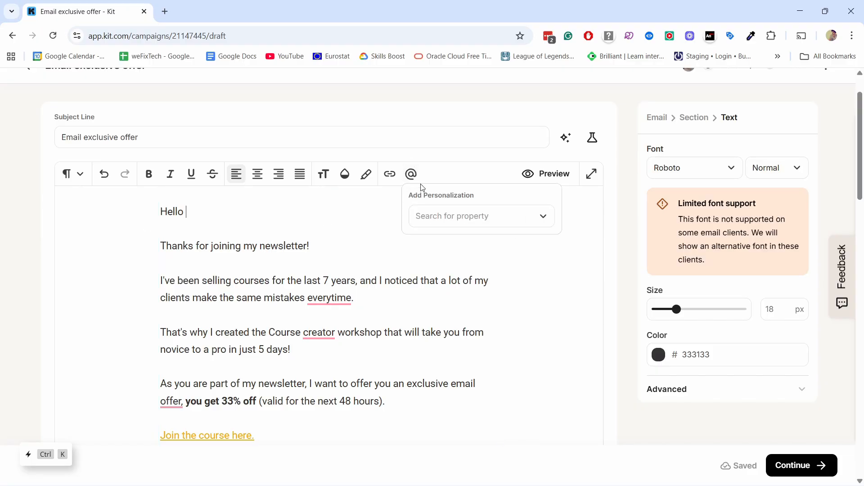
click(448, 216)
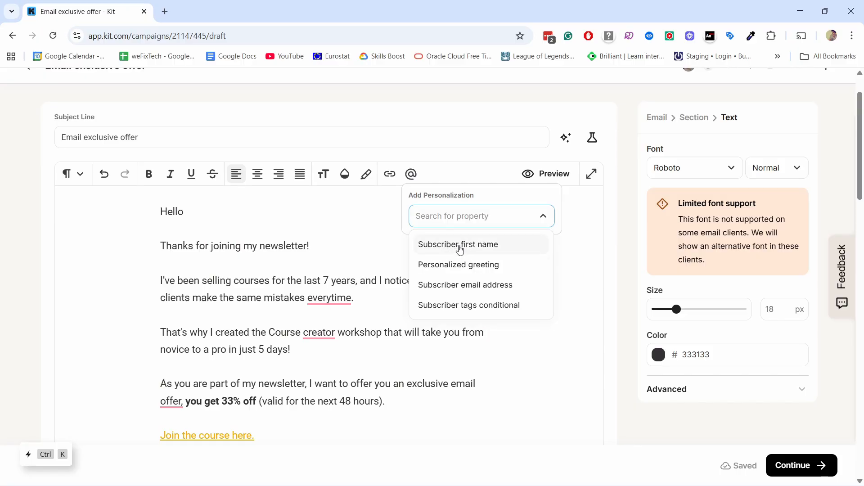
click(440, 247)
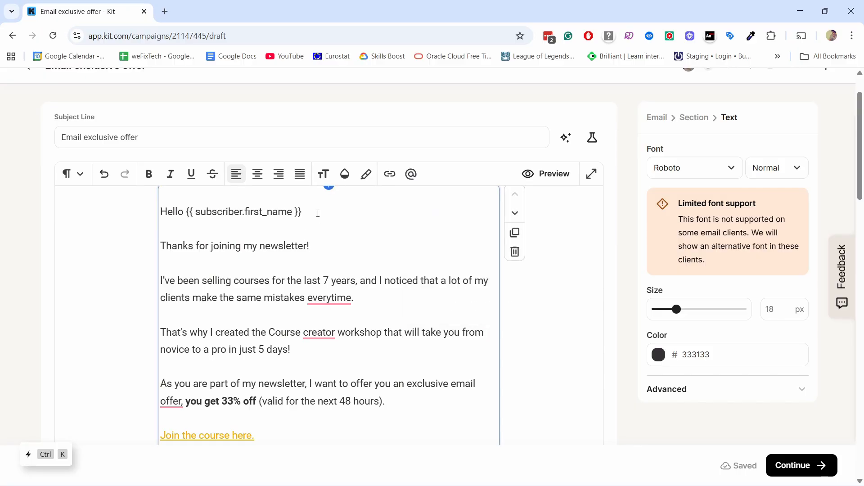
drag(318, 213, 184, 212)
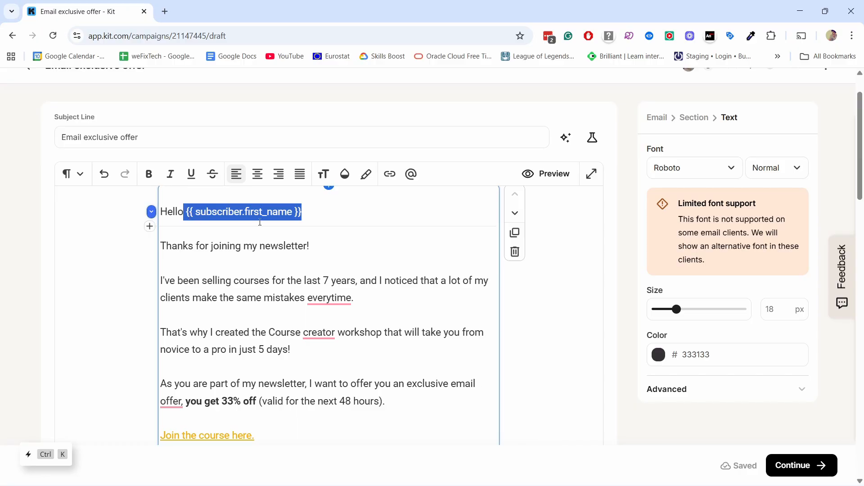
click(327, 218)
Step: Start a link on the bold text "you get 33% off" and enter the copied clicksdontlie.com address as its URL
scroll(306, 233, down, 3)
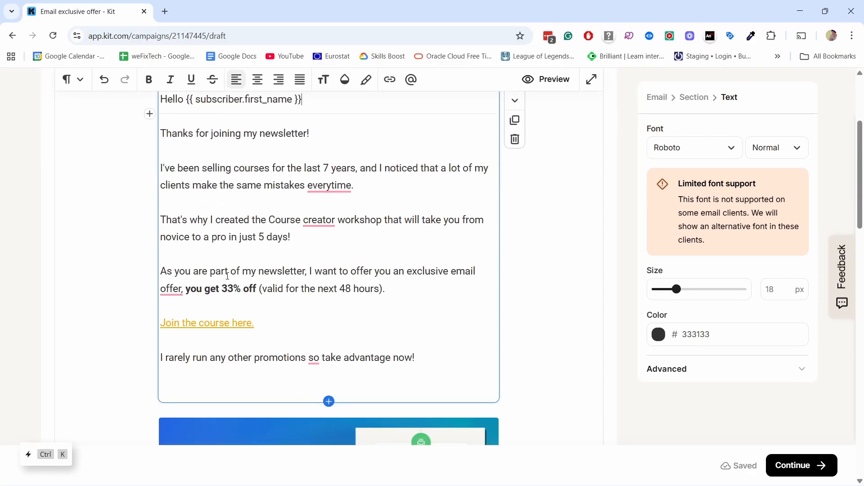
drag(187, 291, 258, 288)
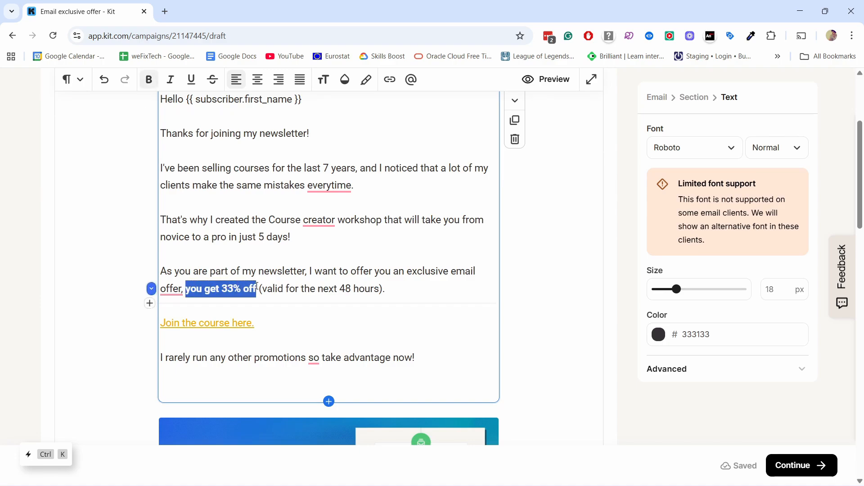
click(390, 80)
click(422, 105)
text(Use AI as a critique)
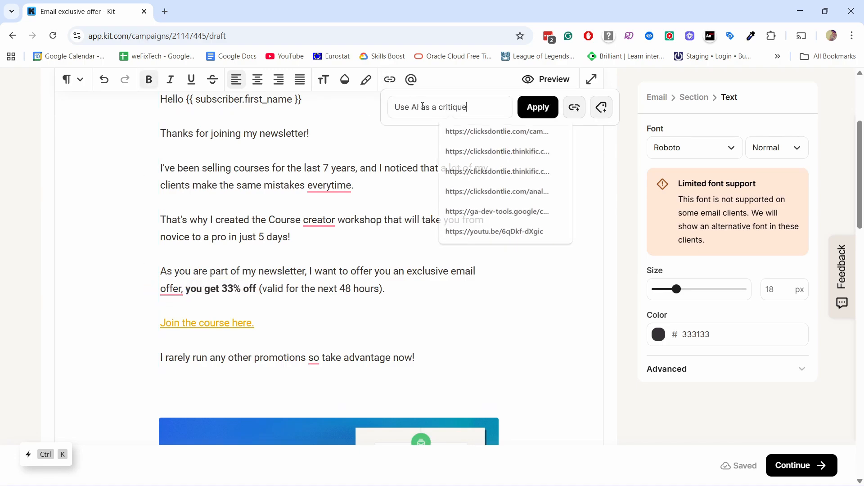
key(ctrl+a)
key(ctrl+v)
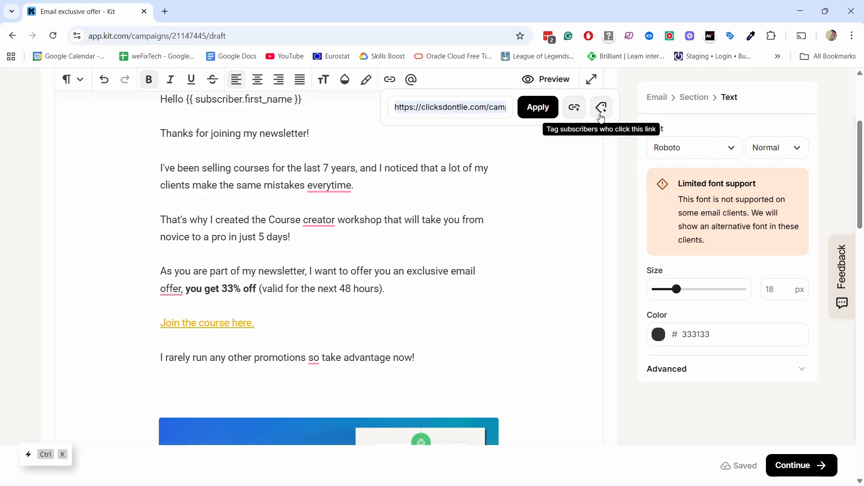
Step: Tag subscribers who click the link with "Clicked on course sale" and apply the link to the text
click(600, 112)
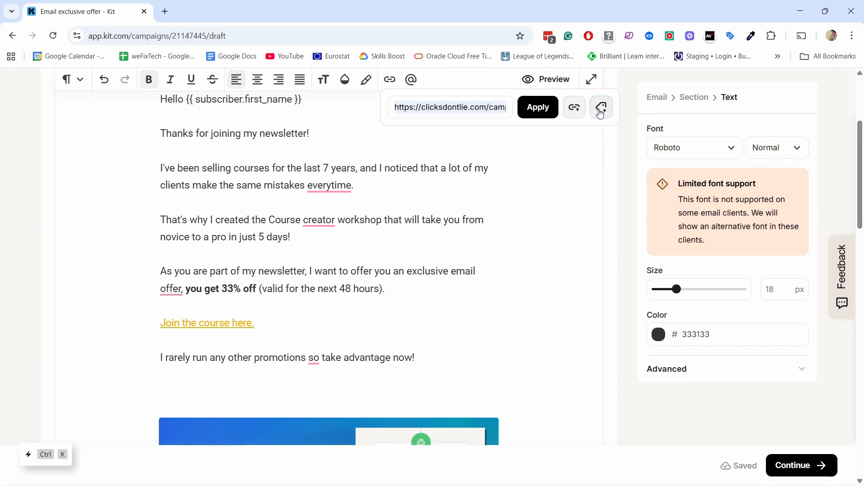
click(455, 162)
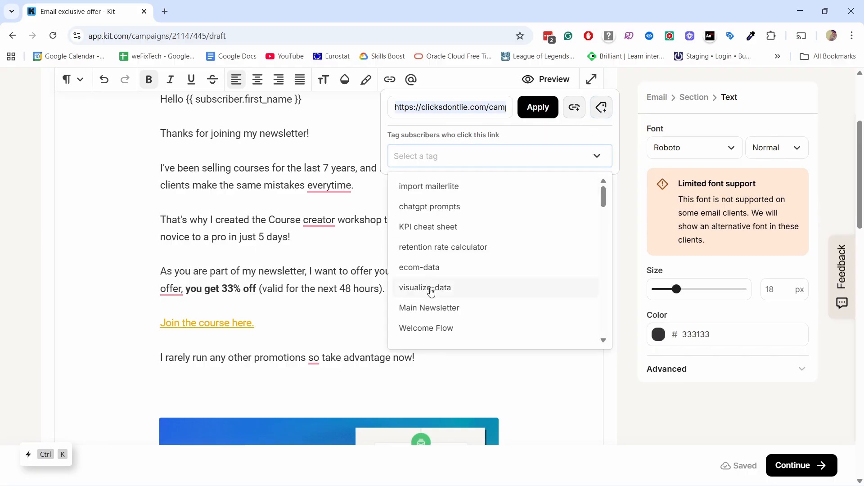
scroll(430, 291, down, 5)
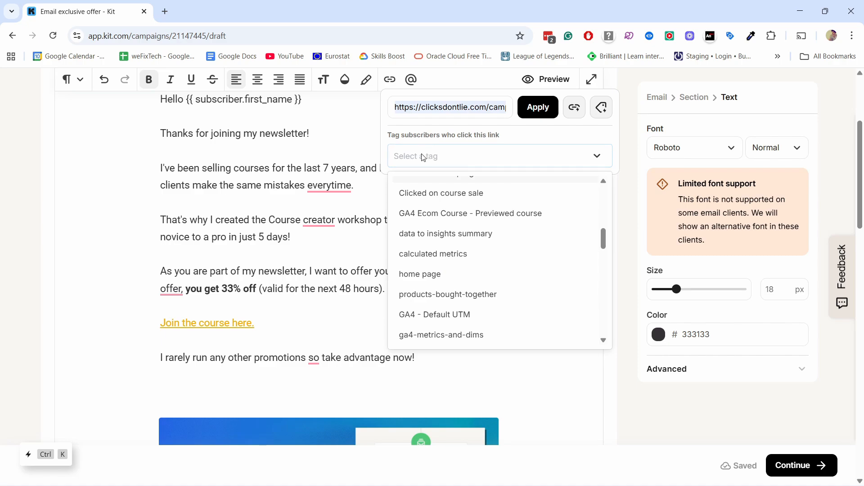
click(426, 199)
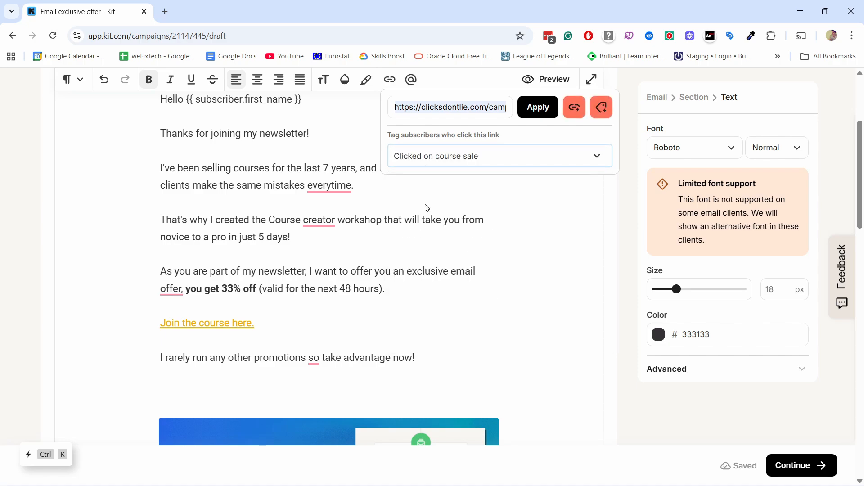
click(539, 106)
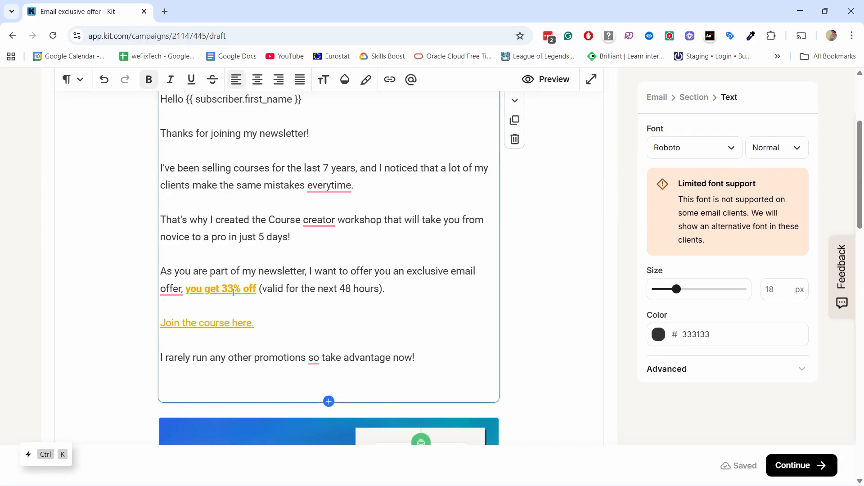
scroll(347, 218, up, 4)
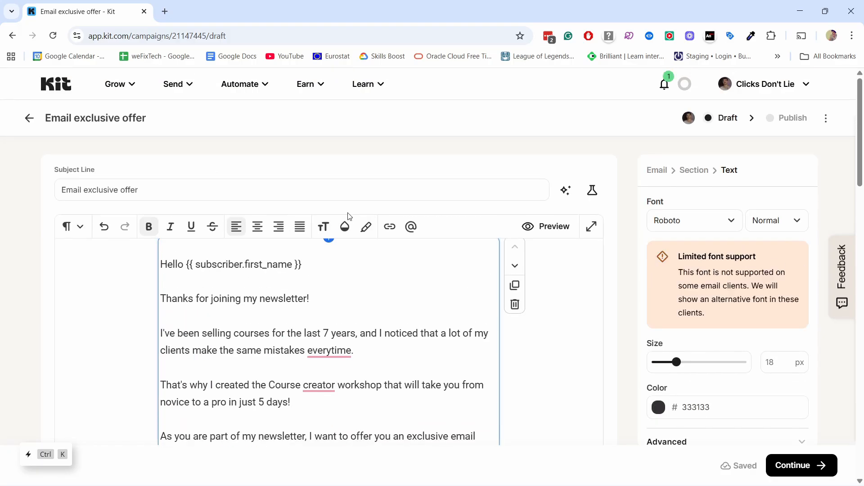
scroll(361, 250, down, 4)
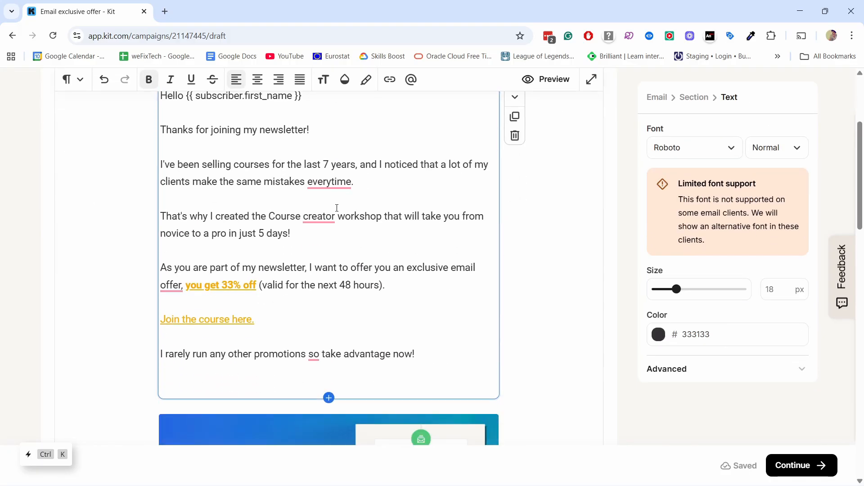
scroll(220, 252, up, 3)
scroll(220, 252, down, 1)
scroll(357, 174, up, 1)
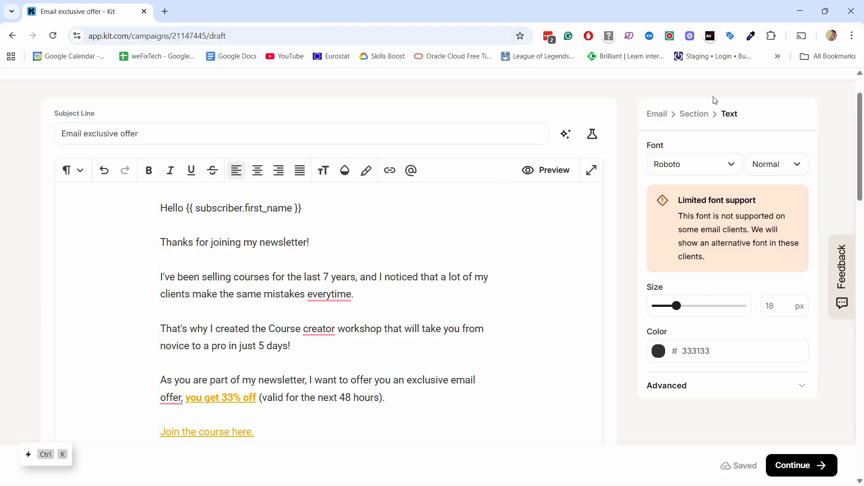
scroll(330, 265, down, 2)
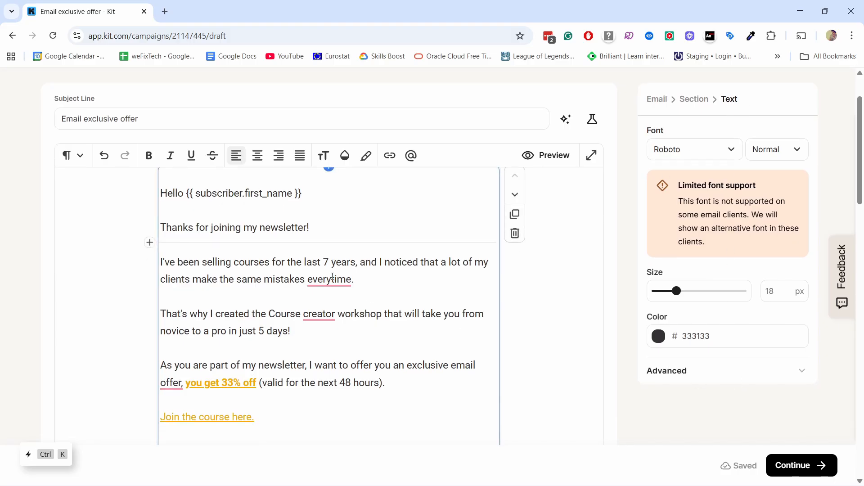
scroll(710, 150, up, 1)
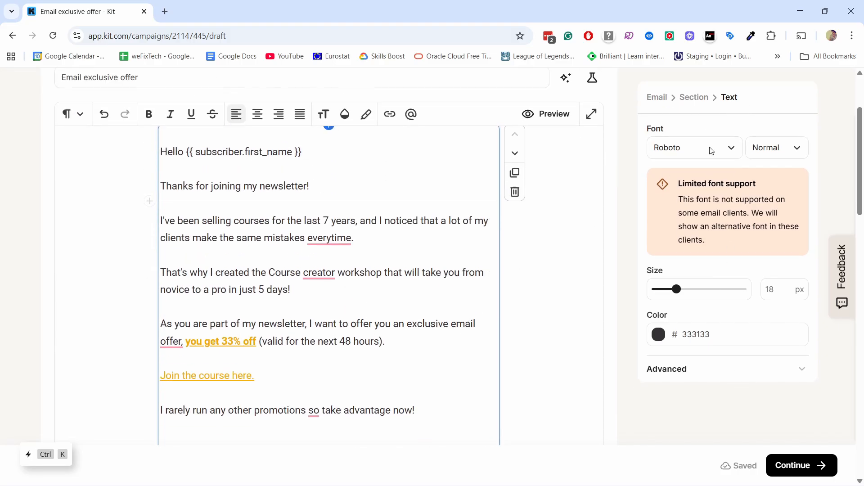
Step: Set the background color of the newsletter text section to the saved cream color FFEFCA
click(693, 97)
click(658, 148)
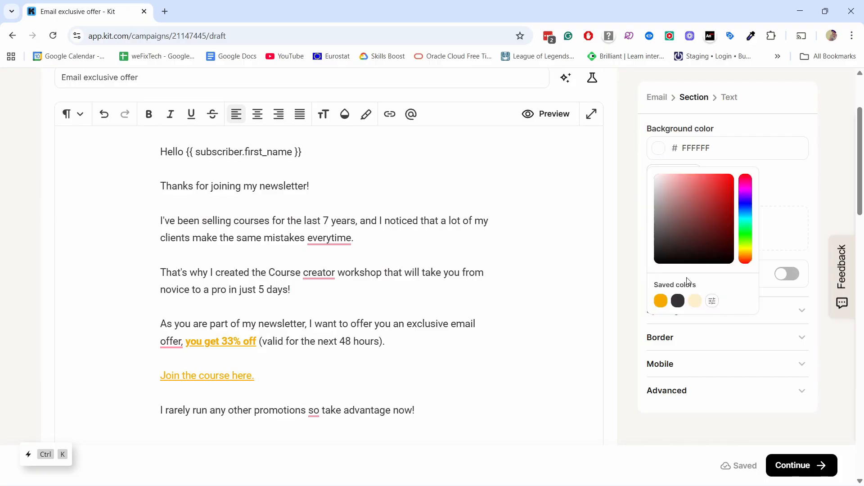
click(695, 300)
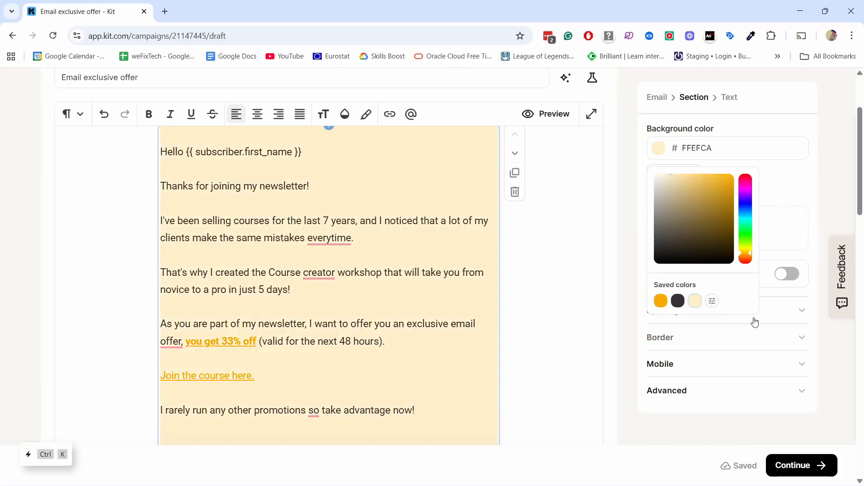
click(778, 304)
click(710, 311)
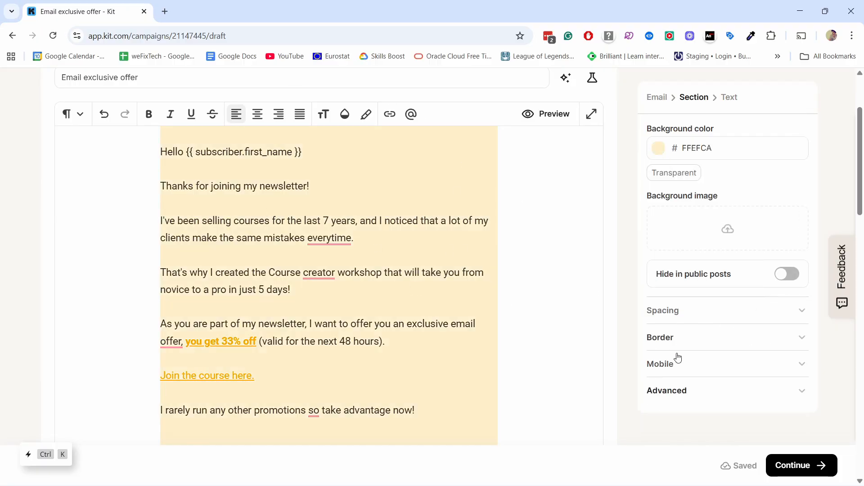
Step: Set the padding of the newsletter text section to Normal in its spacing settings
click(678, 310)
scroll(722, 344, down, 1)
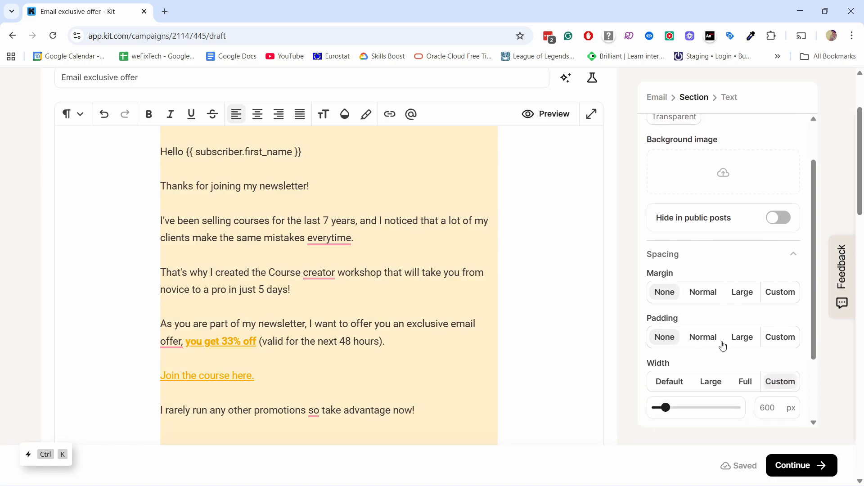
click(713, 343)
scroll(279, 220, up, 1)
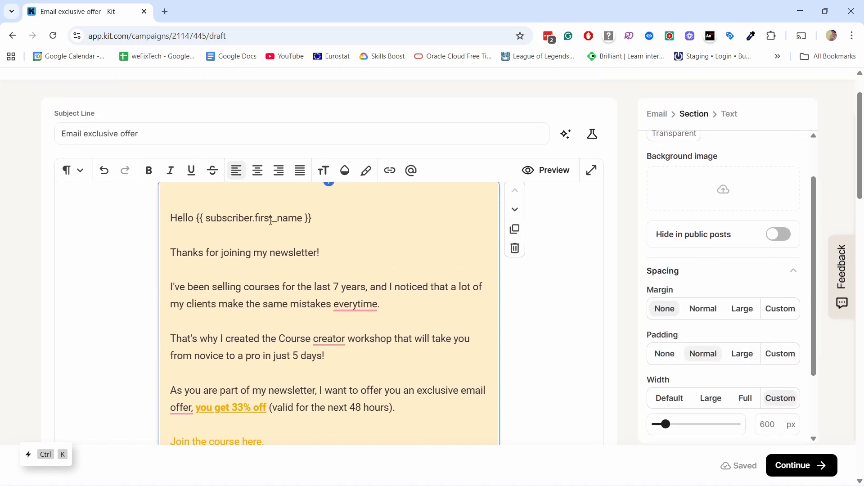
scroll(266, 225, down, 1)
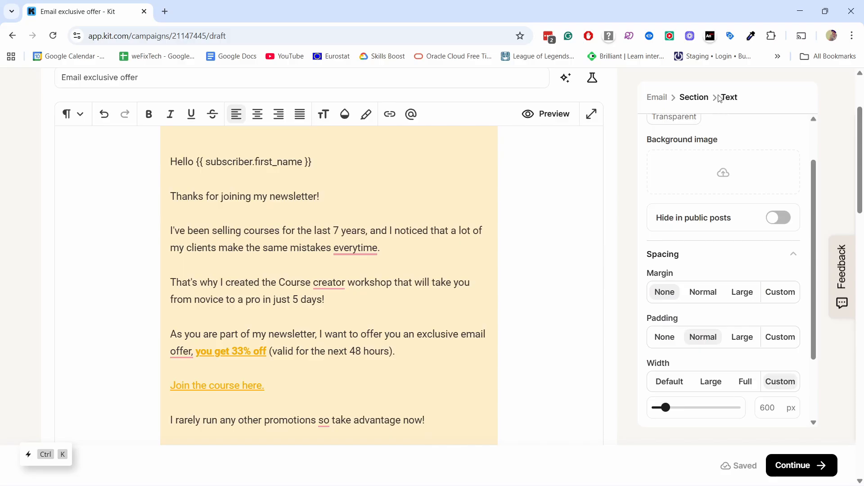
Step: Look at the A/B test types available for the broadcast and close the dialog without creating a test
scroll(567, 158, up, 3)
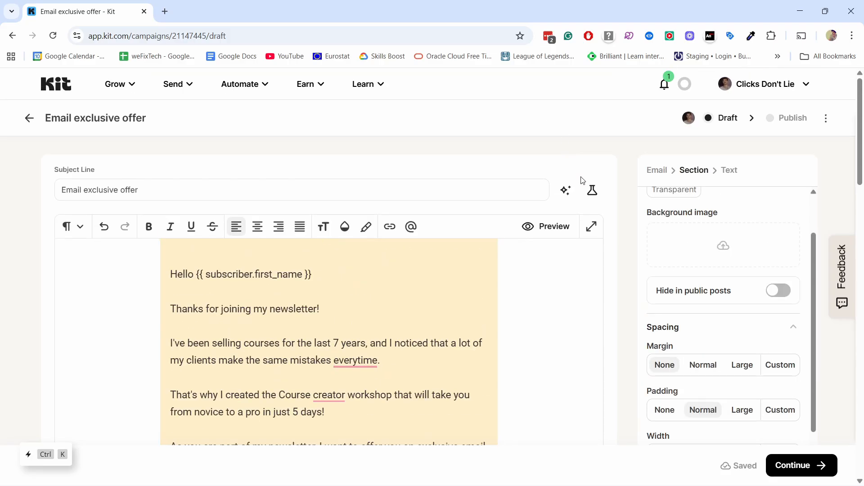
click(592, 191)
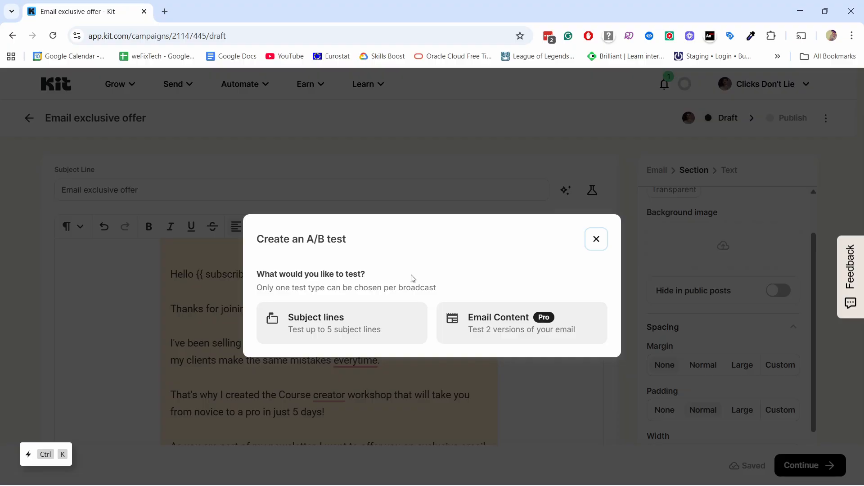
click(596, 242)
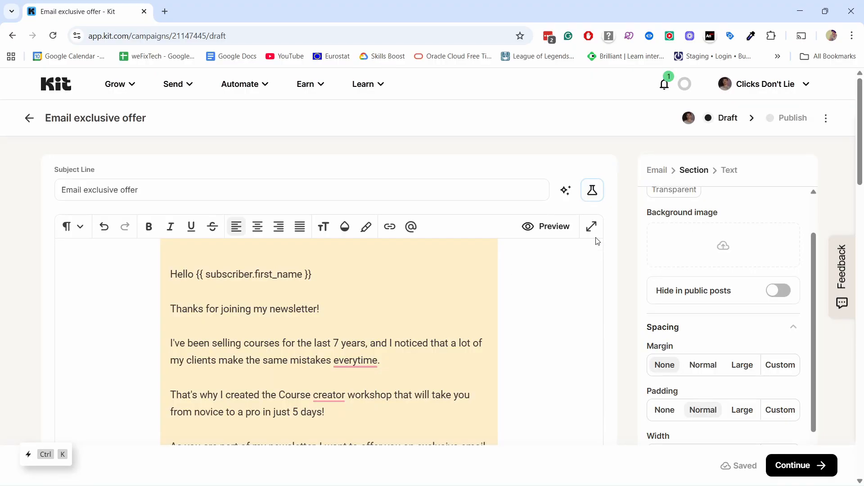
Step: Insert the Footer block snippet on a new line below the countdown timer
scroll(540, 269, down, 15)
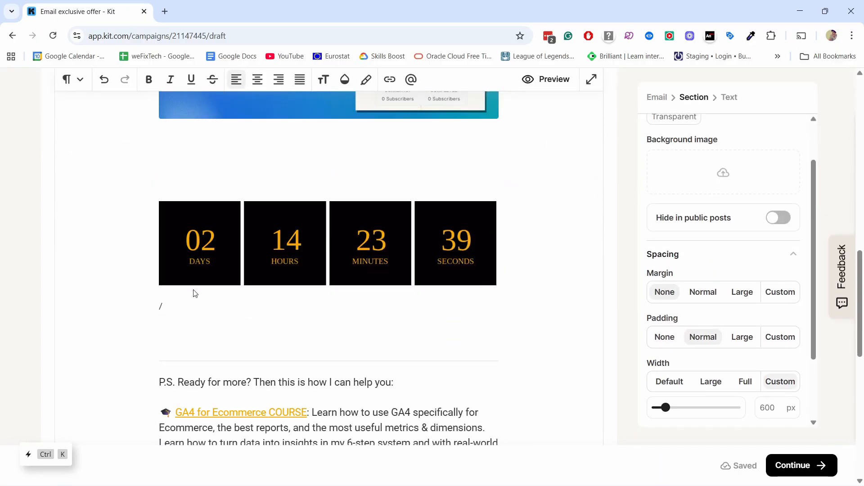
click(170, 319)
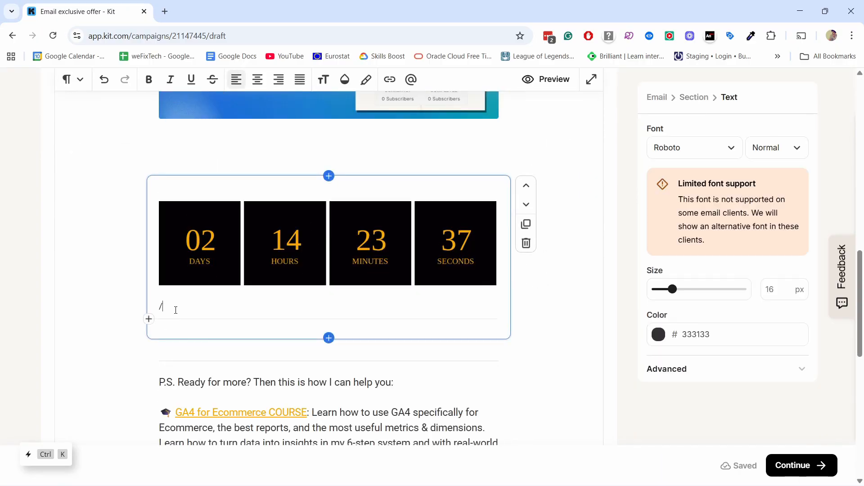
key(Return)
text(/sni)
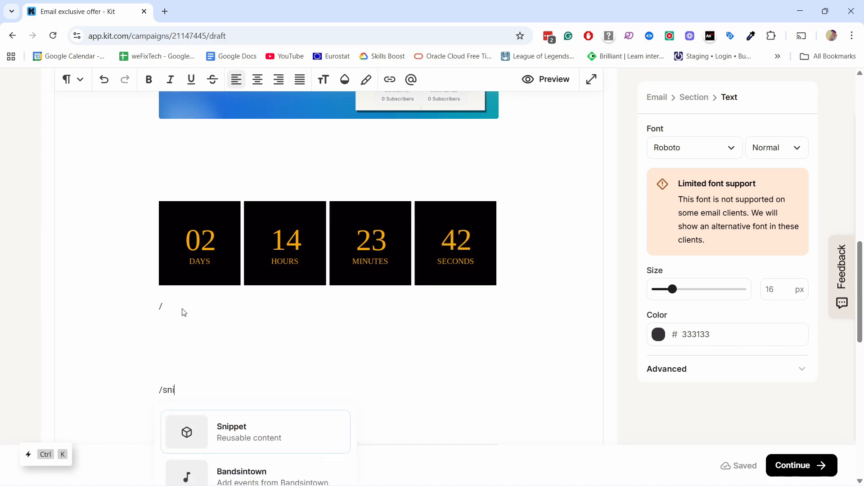
click(255, 427)
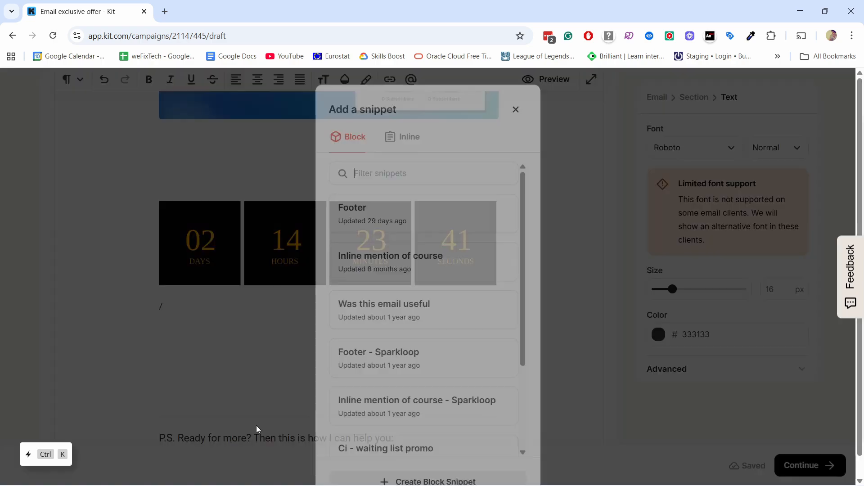
scroll(405, 360, down, 1)
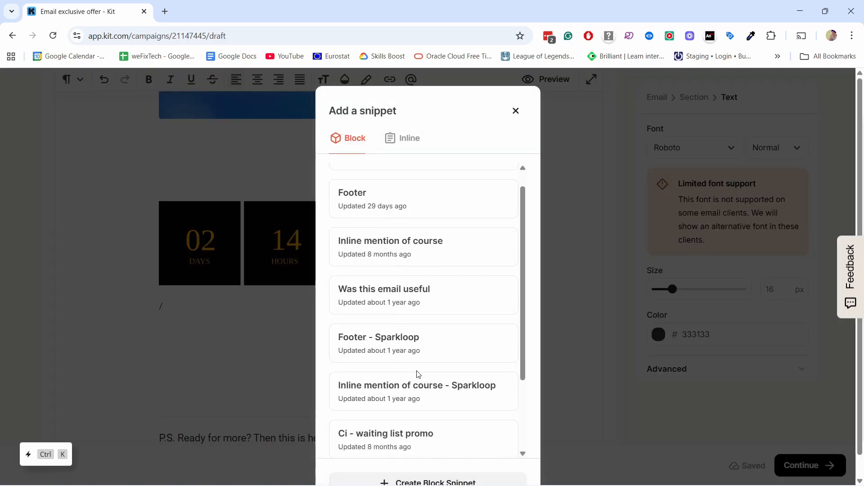
scroll(382, 251, up, 1)
click(371, 218)
Step: Open the inserted Footer snippet's editor, review its content, and close it without saving
scroll(342, 270, down, 5)
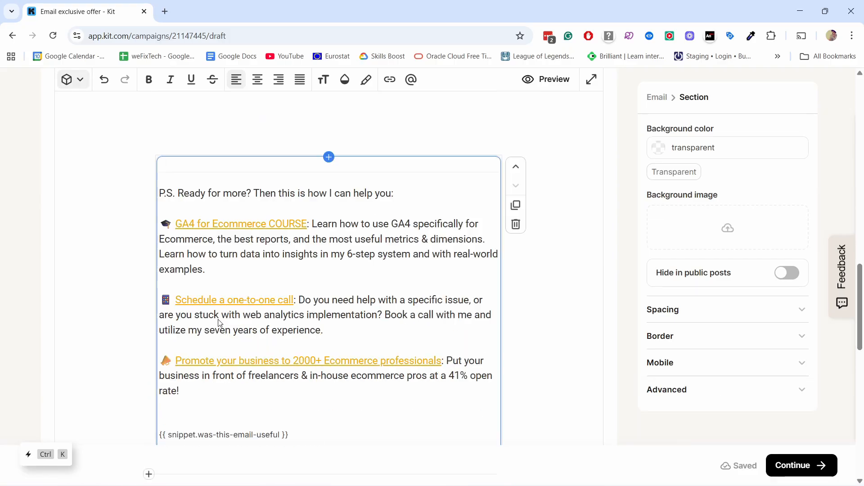
scroll(349, 256, up, 1)
scroll(335, 257, down, 2)
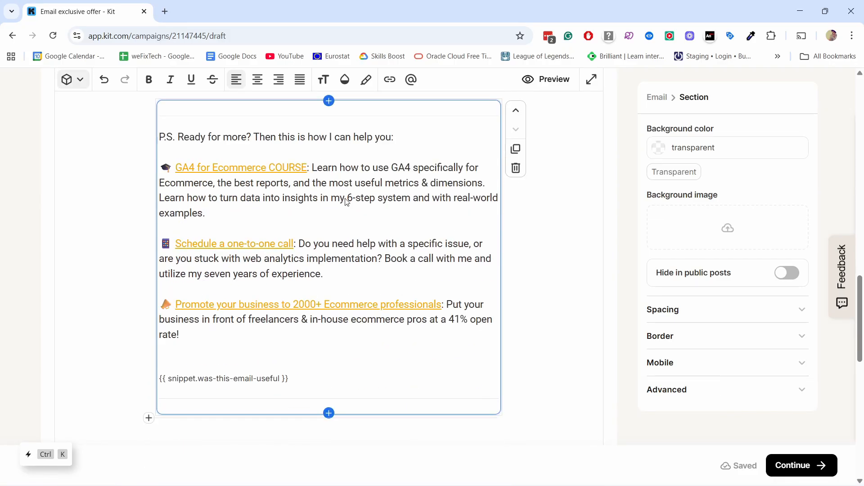
double_click(346, 169)
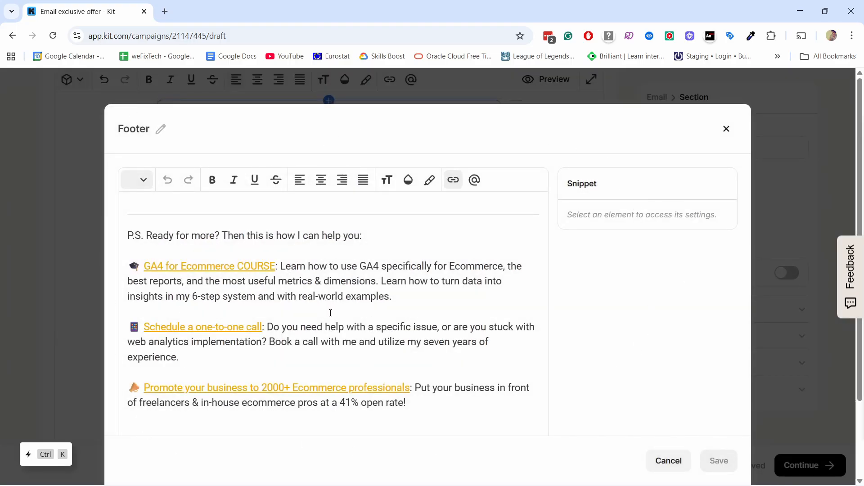
click(317, 249)
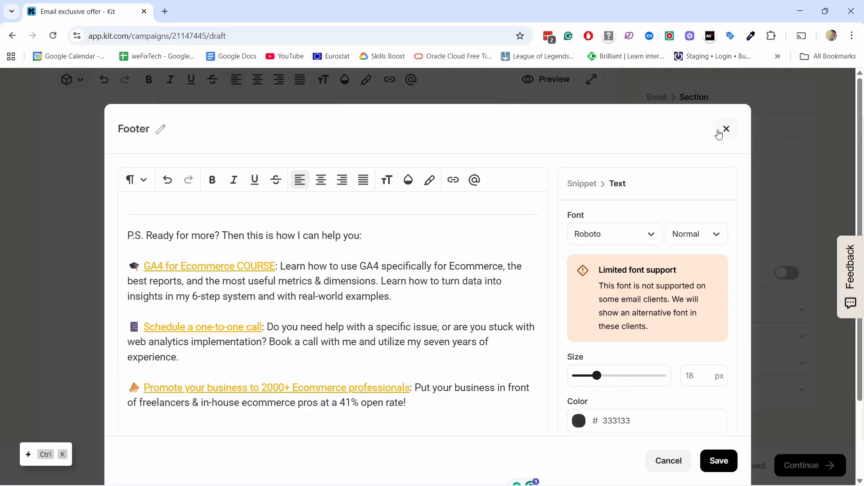
click(726, 129)
Step: Open the Snippets library in a new browser tab, view the Footer snippet there, and close it
scroll(178, 112, up, 10)
scroll(116, 154, up, 2)
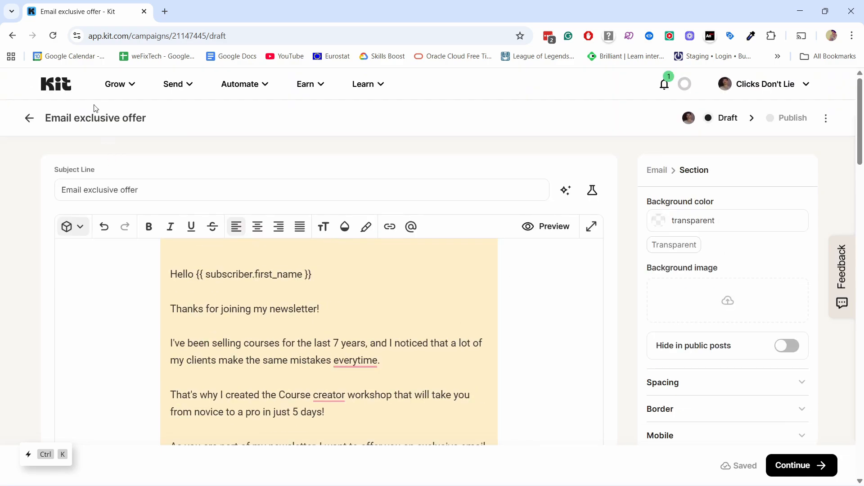
click(165, 88)
right_click(427, 198)
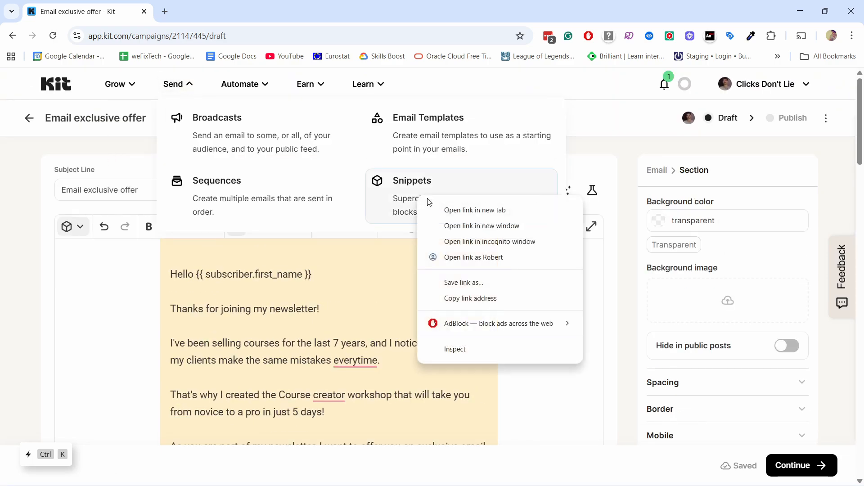
click(450, 208)
click(212, 3)
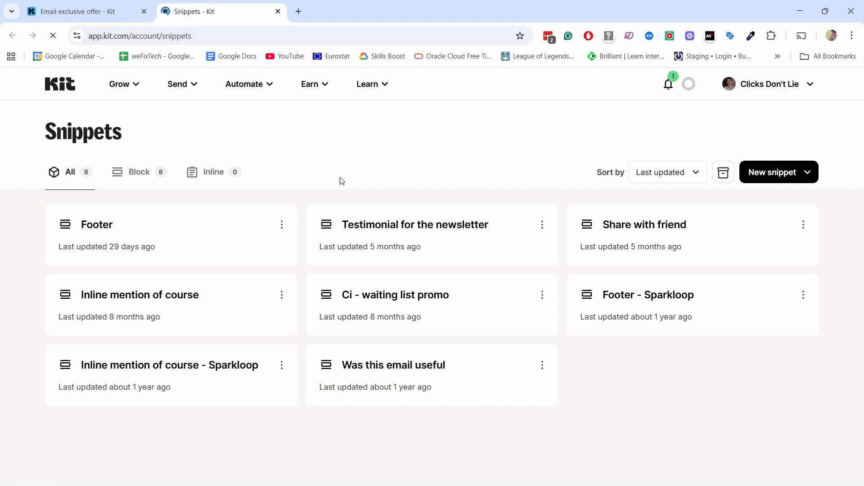
click(114, 231)
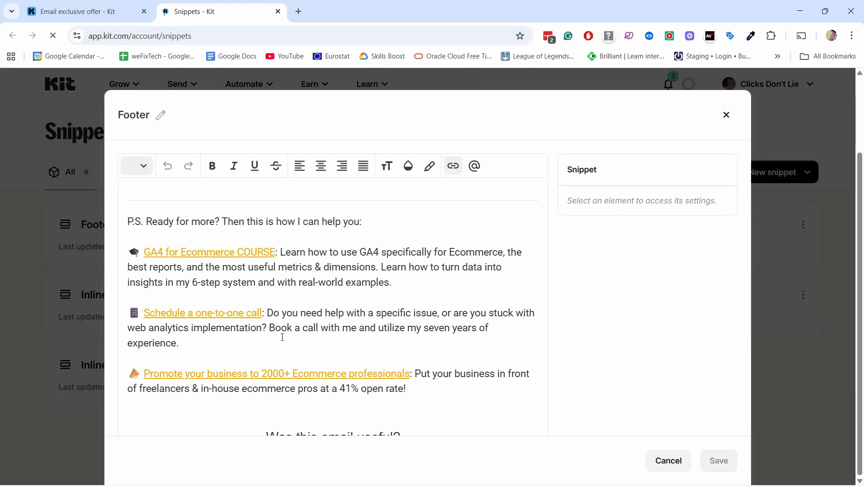
click(726, 130)
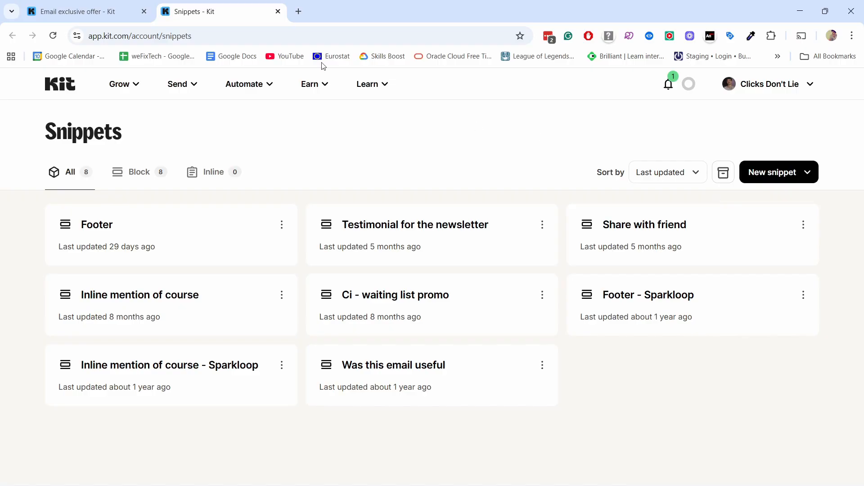
Step: Return to the exclusive offer broadcast draft, look over its content, and open the email preview
click(92, 17)
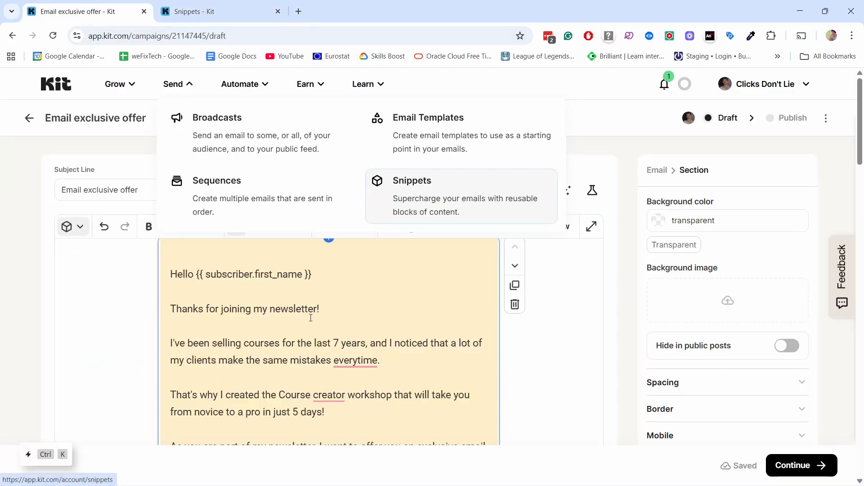
scroll(310, 317, down, 6)
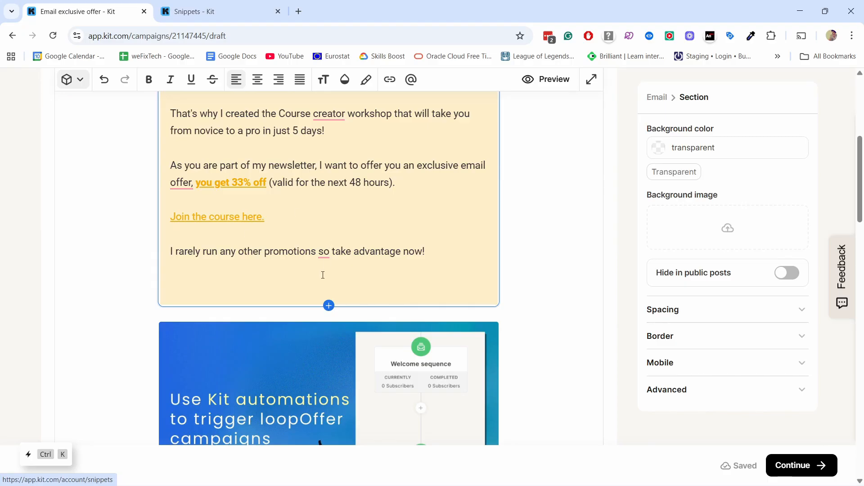
scroll(323, 275, down, 15)
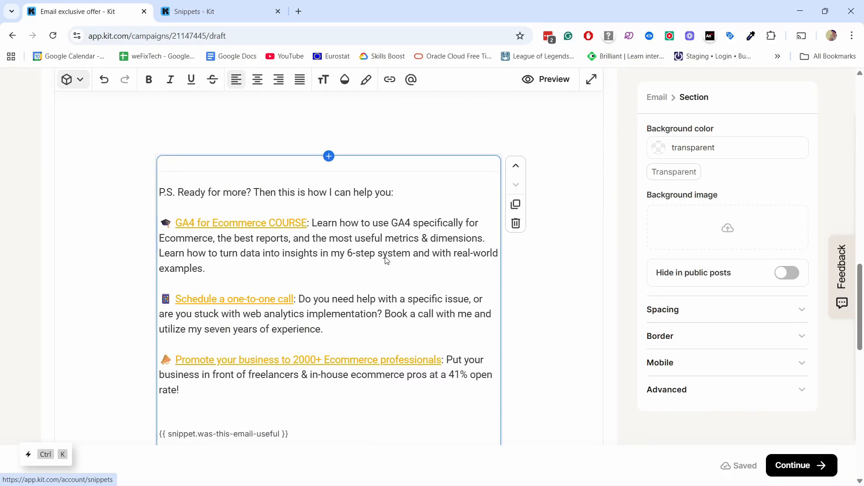
scroll(495, 238, up, 18)
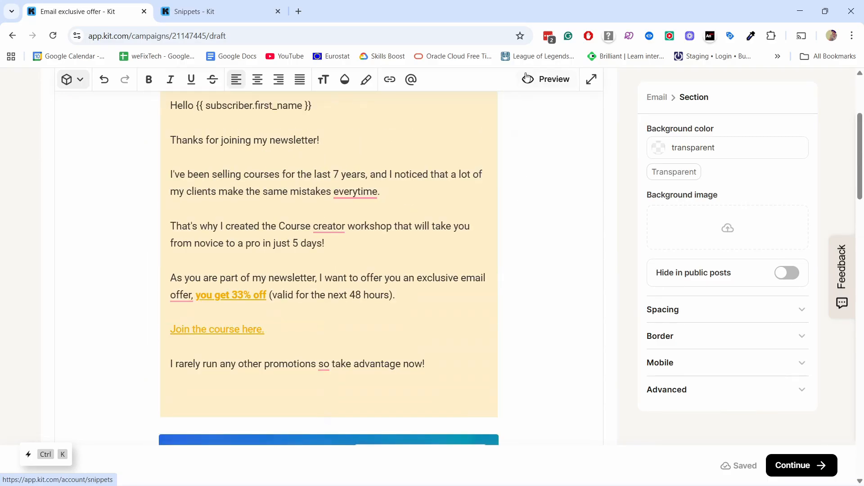
click(546, 86)
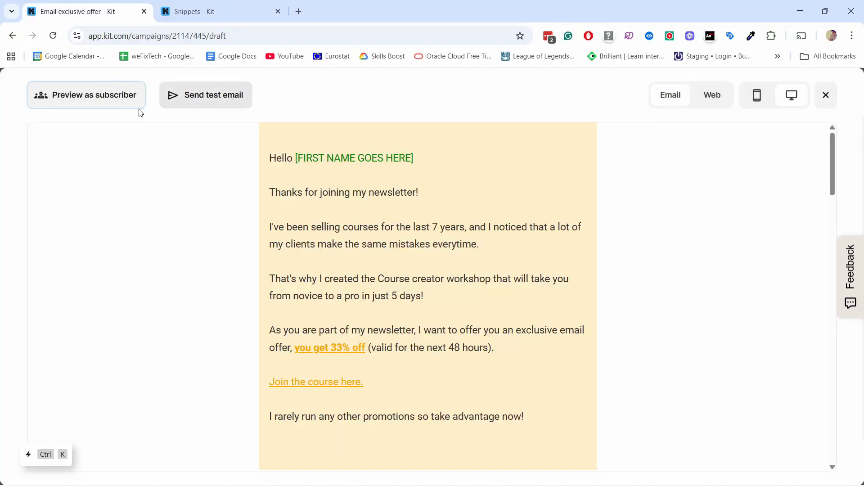
Step: Preview the email as a specific subscriber, searching for "tutori", and check the first name in the greeting
click(119, 101)
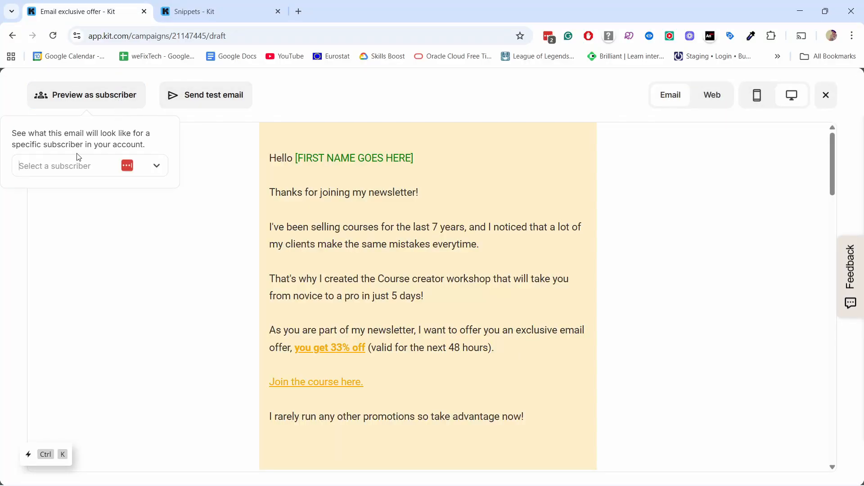
text(tutori)
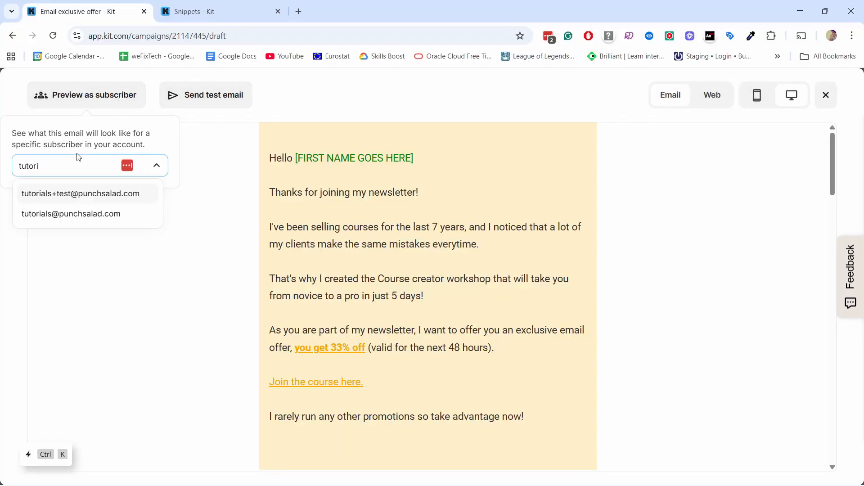
click(68, 216)
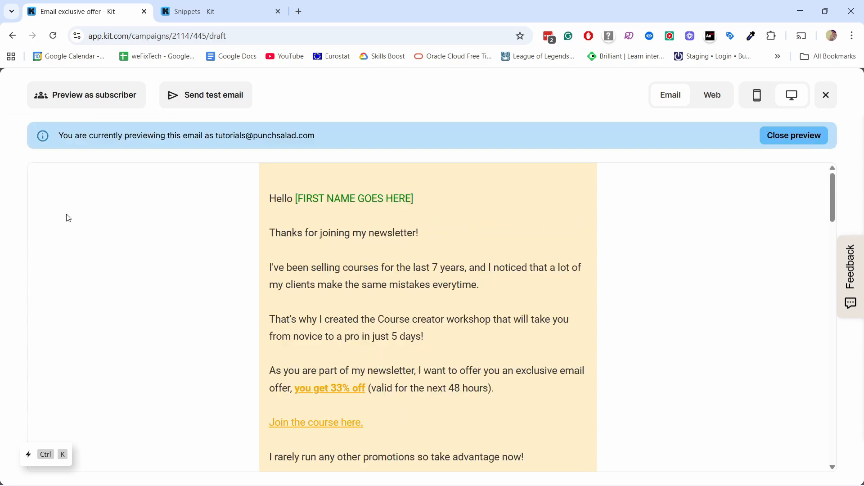
drag(269, 199, 330, 199)
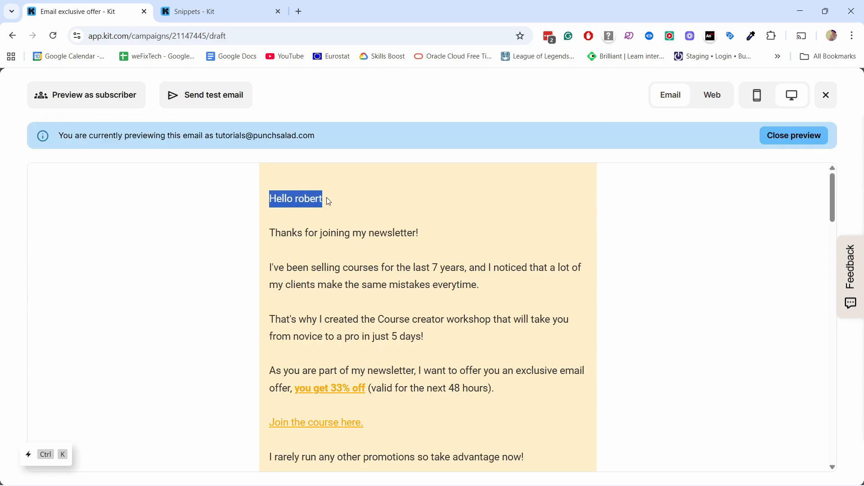
click(293, 198)
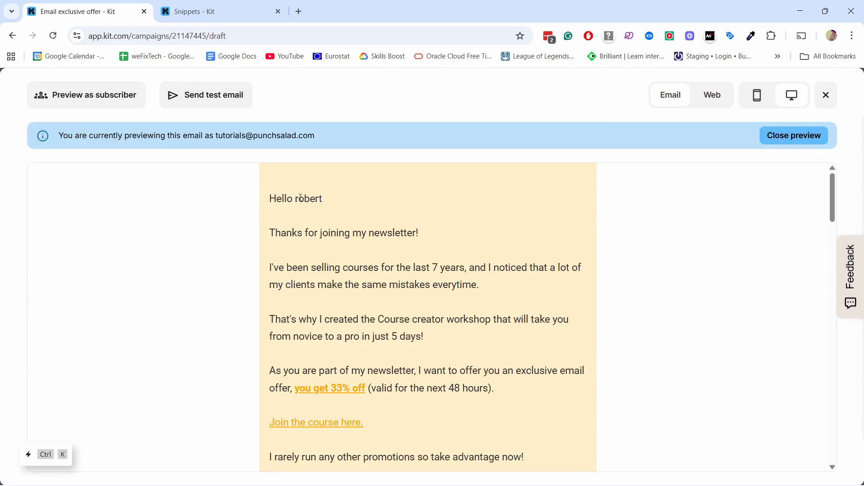
double_click(302, 199)
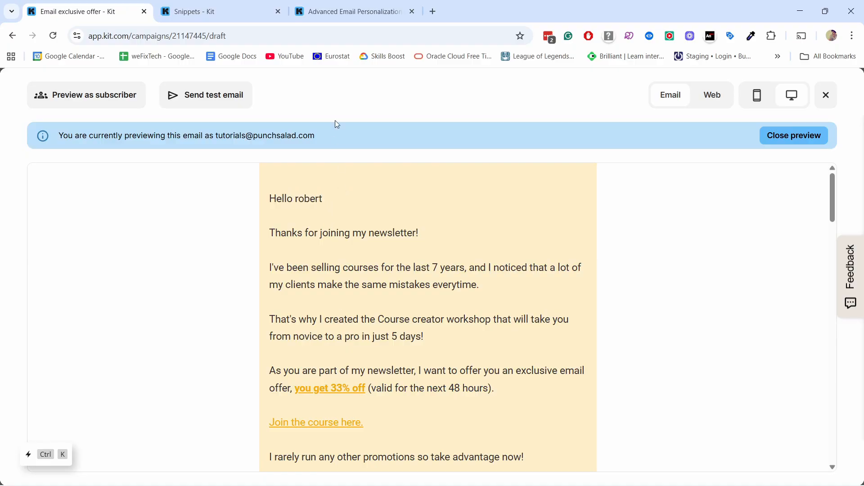
Step: Switch to the help article on advanced email personalization with Liquid and examine the conditional content example based on a subscriber tag
click(320, 9)
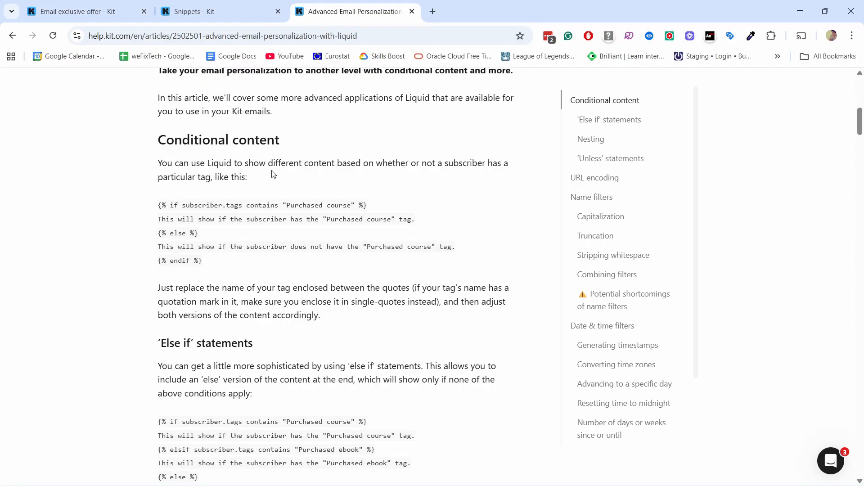
scroll(270, 169, up, 5)
scroll(268, 165, up, 5)
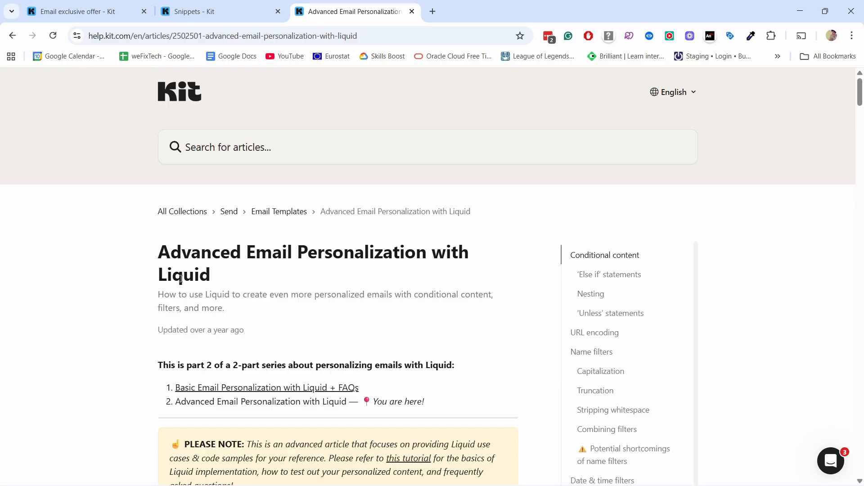
scroll(188, 280, down, 10)
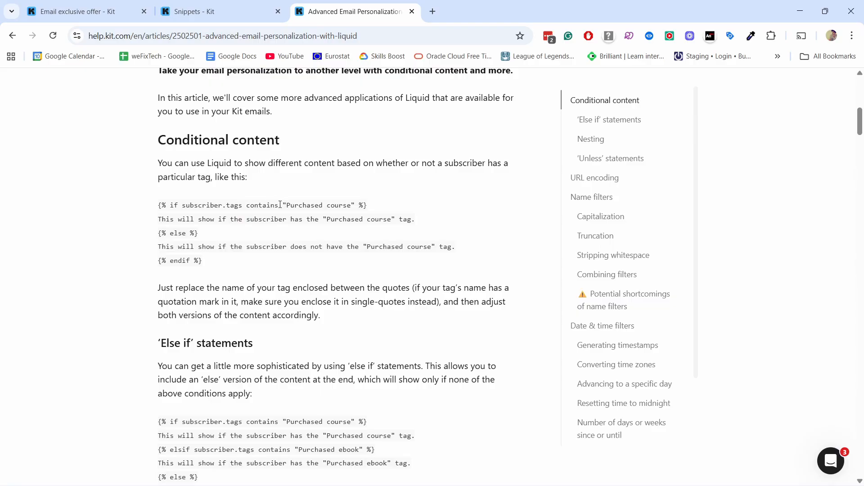
drag(251, 208, 352, 205)
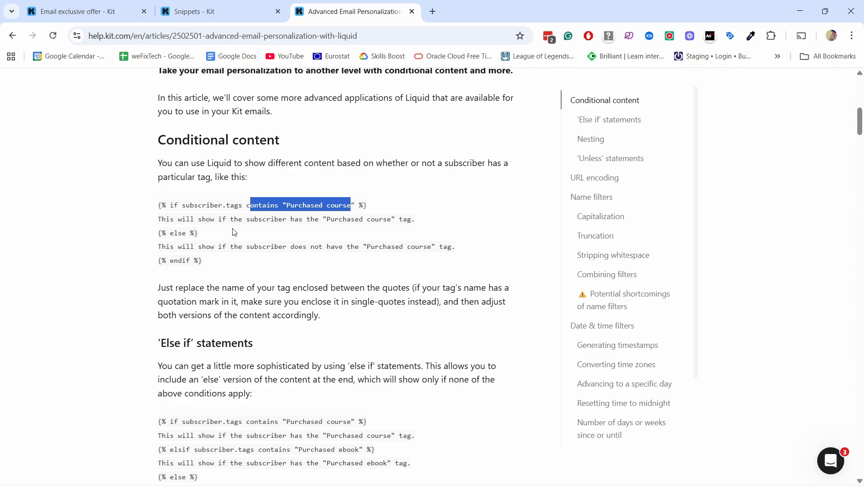
Step: Read the 'Else if' statements section of the Liquid personalization article, including its tag-based example
scroll(239, 225, down, 1)
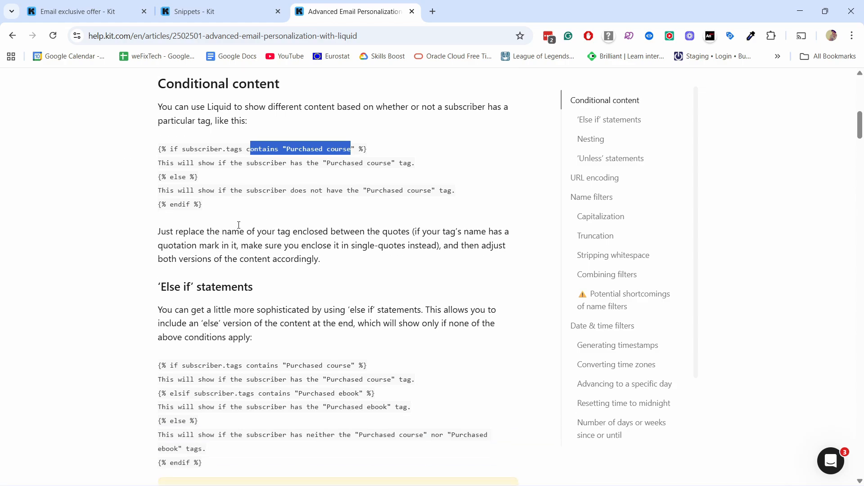
scroll(219, 291, down, 1)
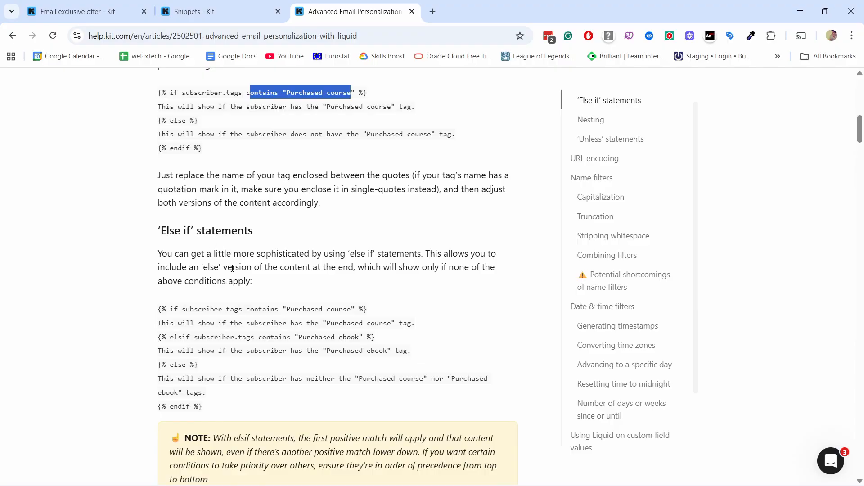
scroll(267, 247, up, 9)
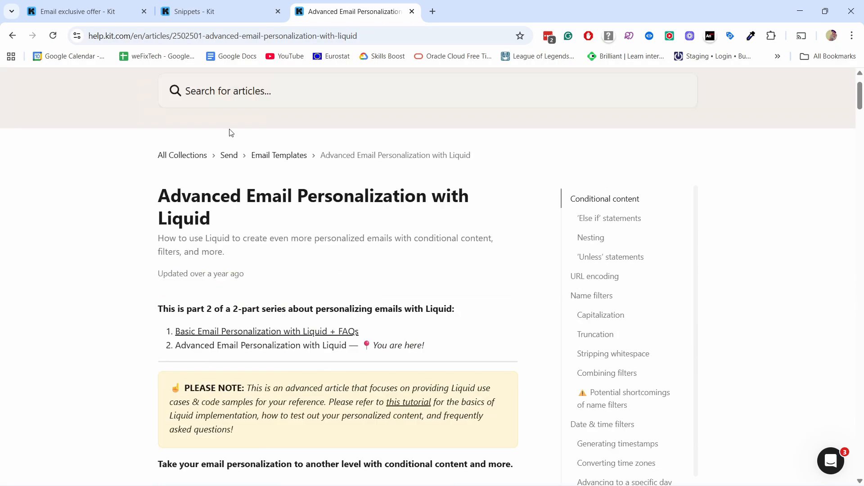
Step: Return to the exclusive offer broadcast draft and continue to its Publish stage
key(ctrl+Tab)
click(825, 95)
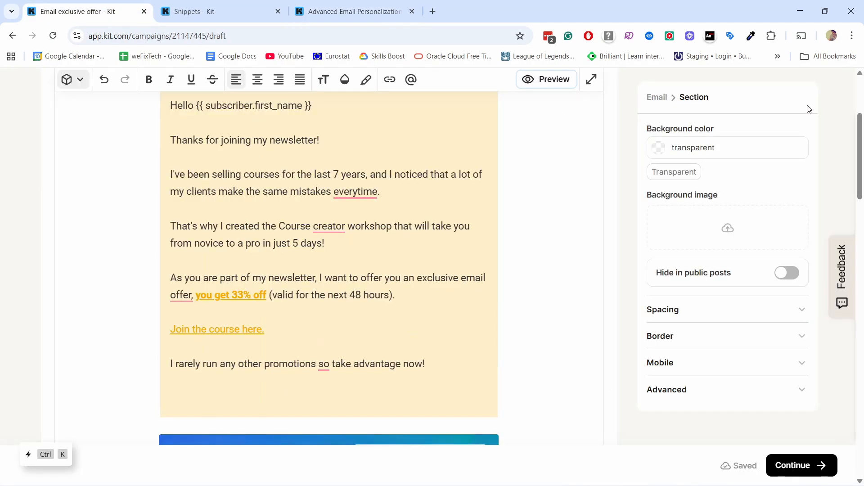
scroll(810, 106, up, 3)
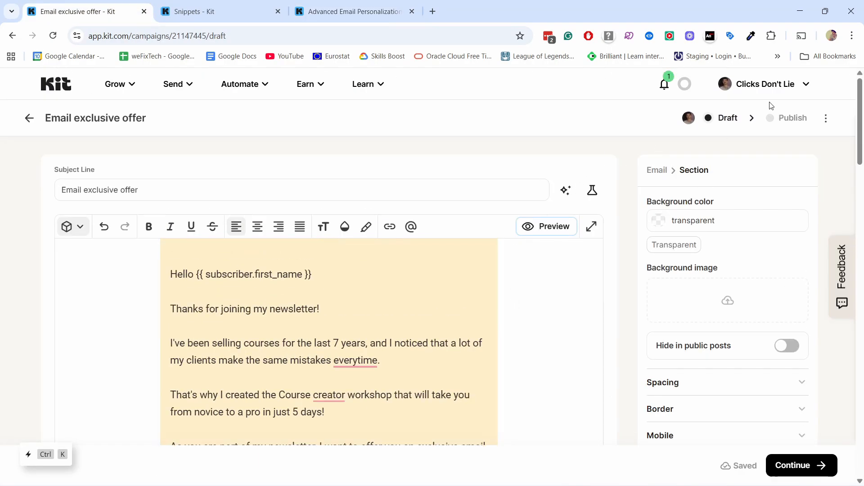
click(795, 468)
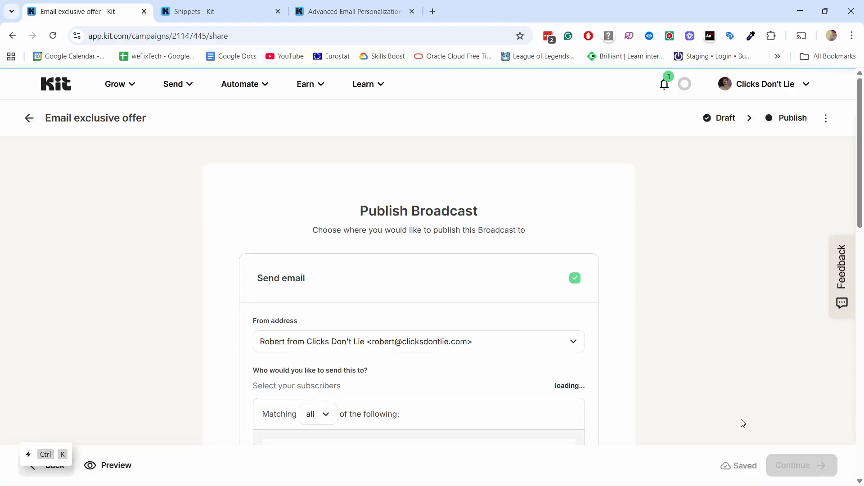
Step: Turn off sending the broadcast by email to see the web-only setup, and turn it back on
scroll(428, 210, down, 1)
click(572, 227)
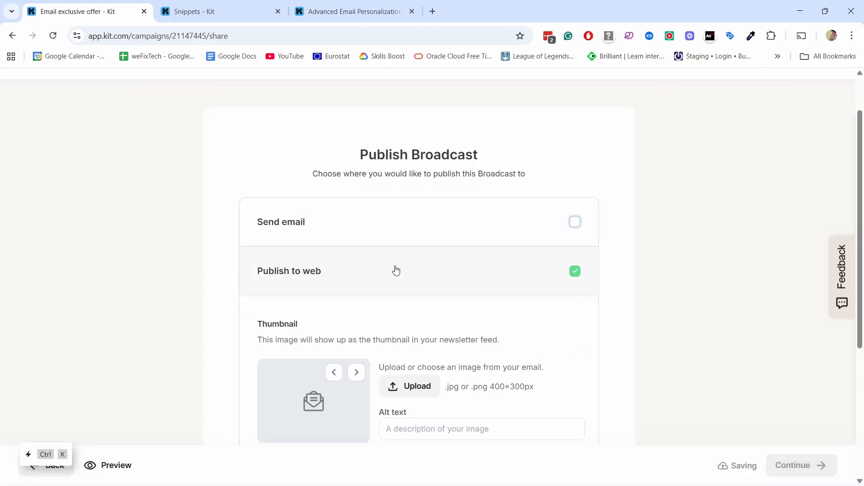
click(577, 224)
Step: Limit the broadcast's recipients with a filter for subscribers subscribed to the Main Newsletter tag
scroll(353, 207, down, 3)
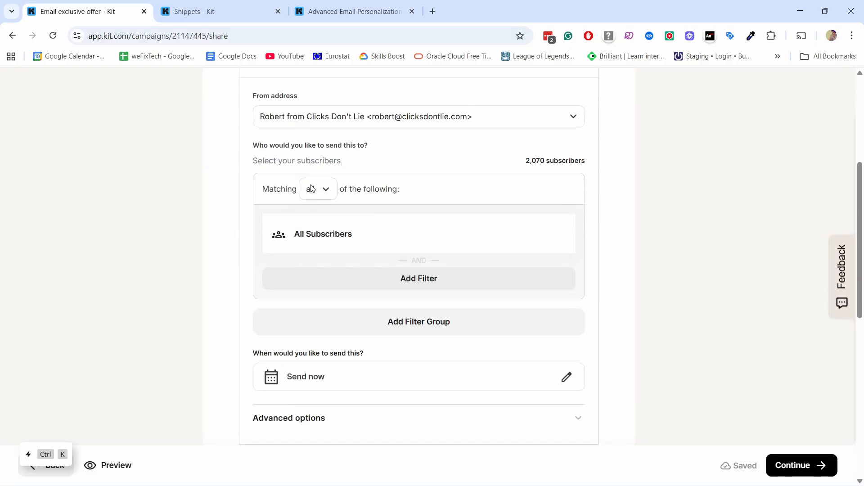
click(403, 274)
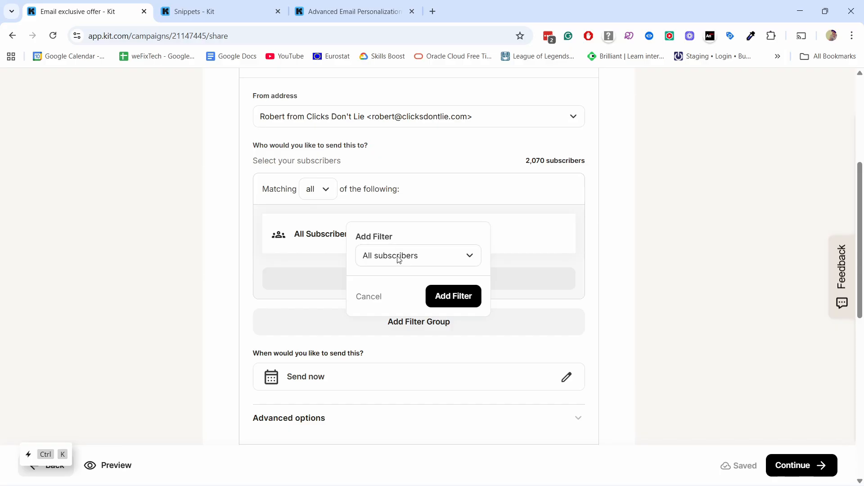
click(399, 259)
click(402, 306)
click(378, 283)
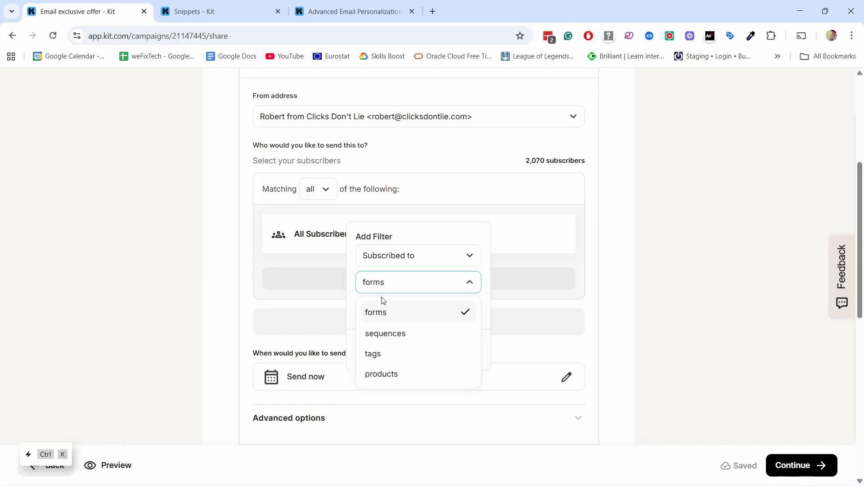
click(377, 354)
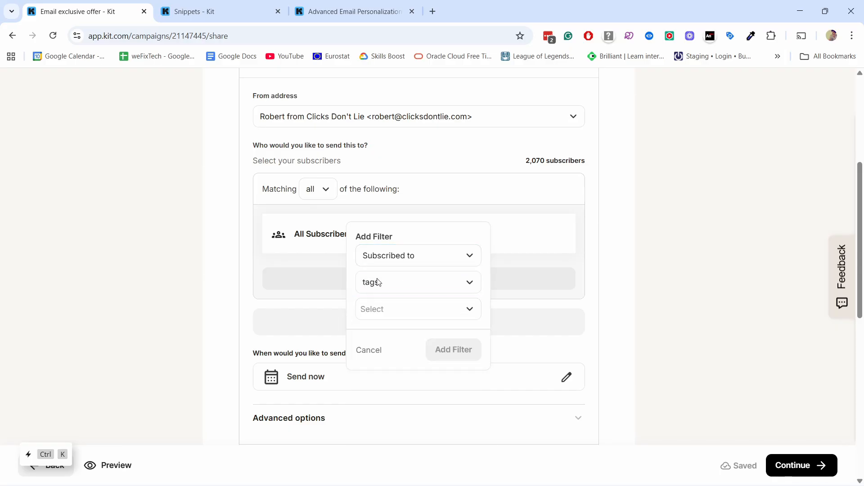
click(382, 306)
text(main)
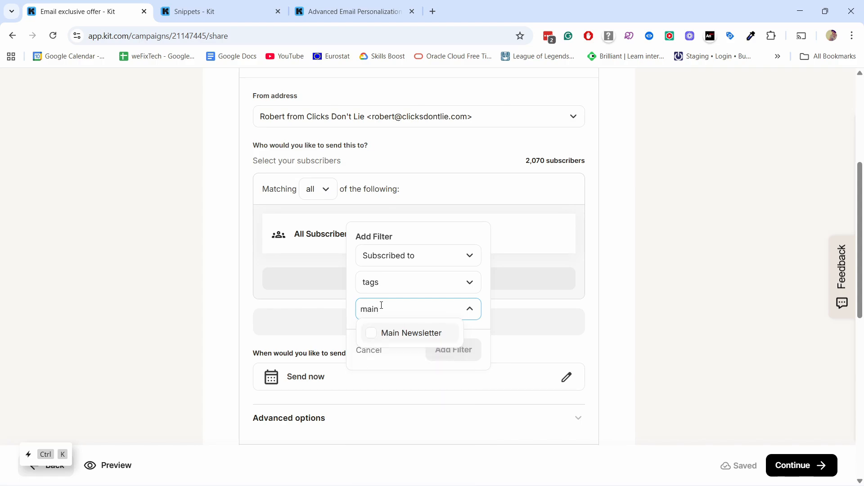
click(371, 334)
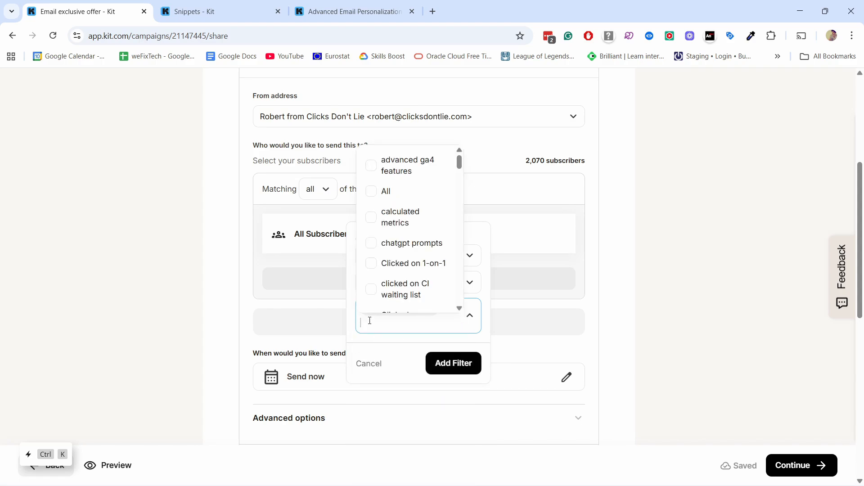
click(488, 303)
click(454, 372)
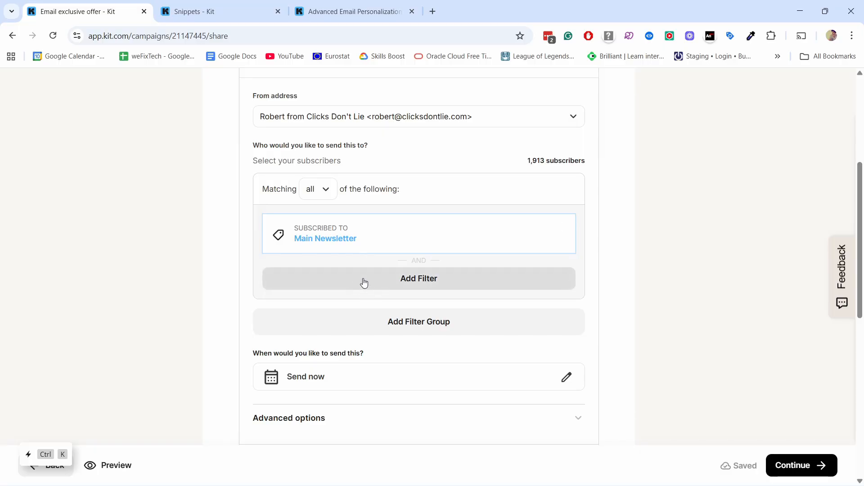
Step: Look over the broadcast's send date and time picker and the email's advanced options for preview text and internal note
scroll(364, 282, down, 4)
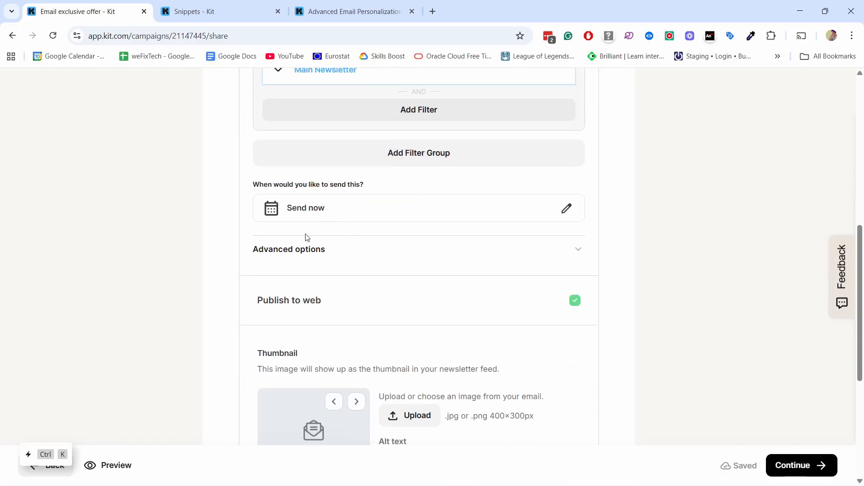
click(566, 210)
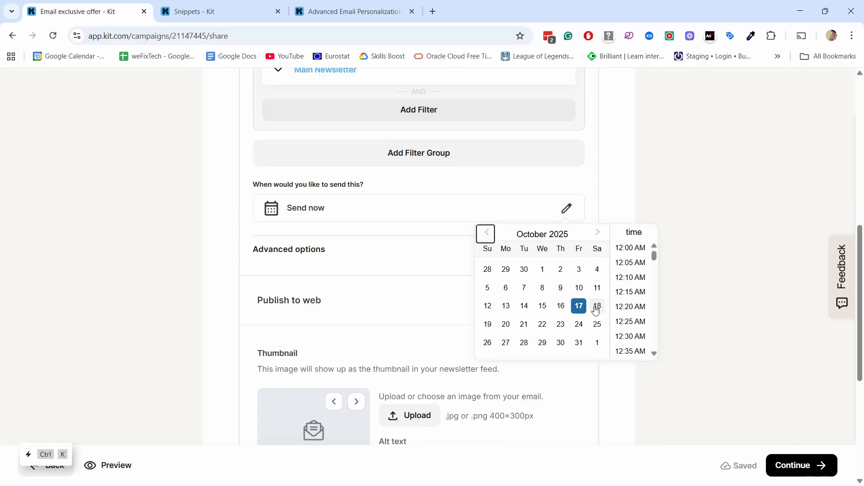
scroll(591, 205, down, 1)
click(578, 193)
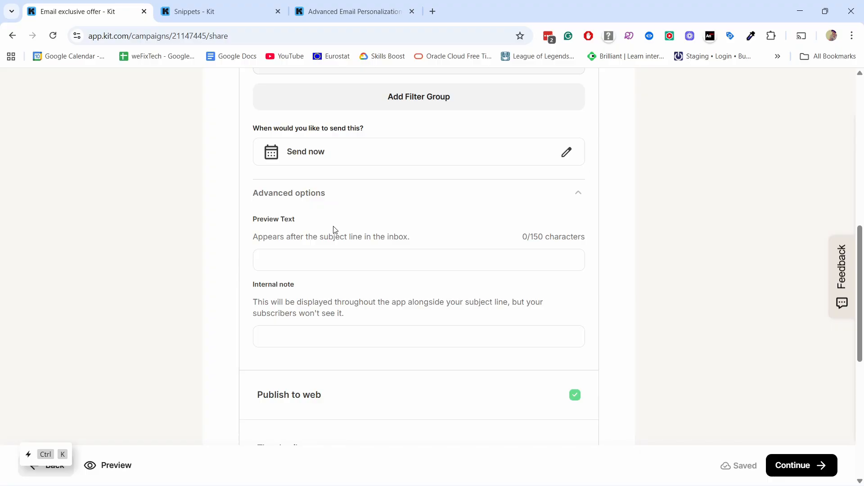
Step: Review the Publish to web settings, including the thumbnail, featured post option, slug and meta description
scroll(546, 198, down, 6)
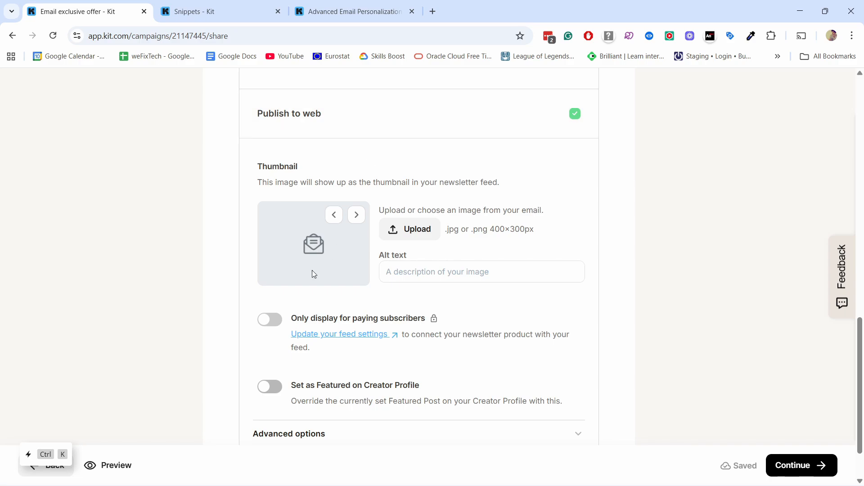
scroll(359, 217, down, 1)
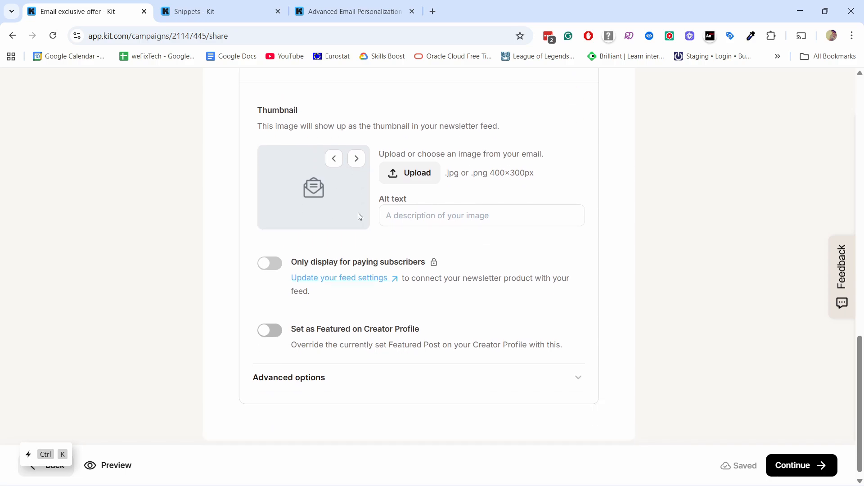
click(318, 378)
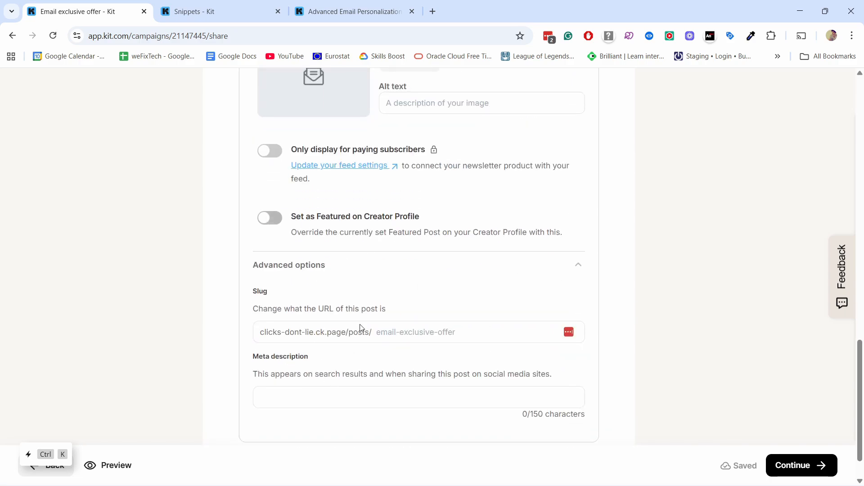
scroll(432, 336, up, 3)
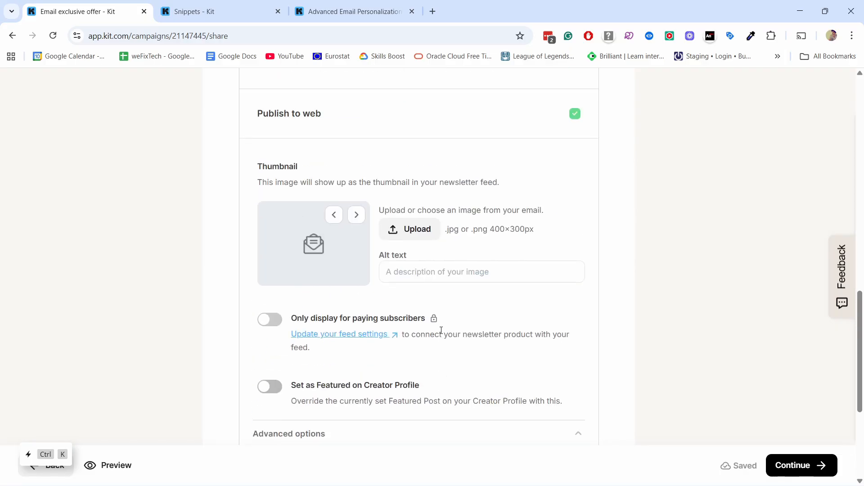
Step: Examine the published web version of the newsletter post 'This GA4 tip will save you time in the future', from greeting to subscribe form
click(216, 11)
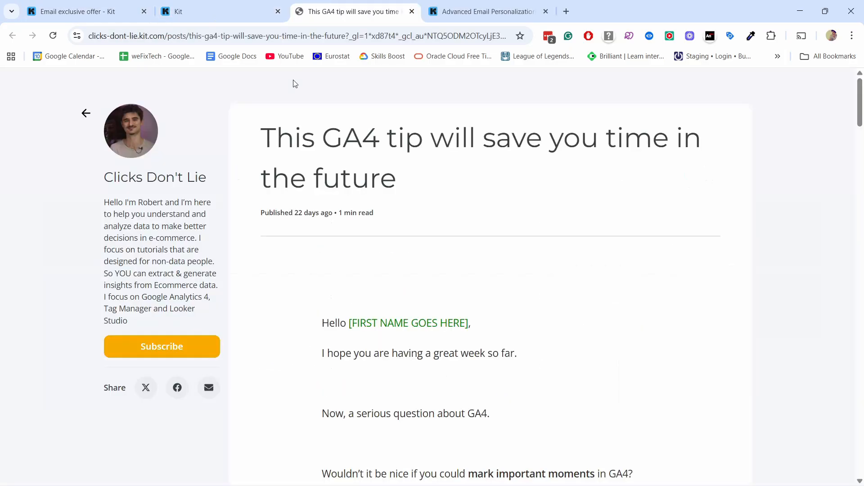
scroll(226, 150, down, 7)
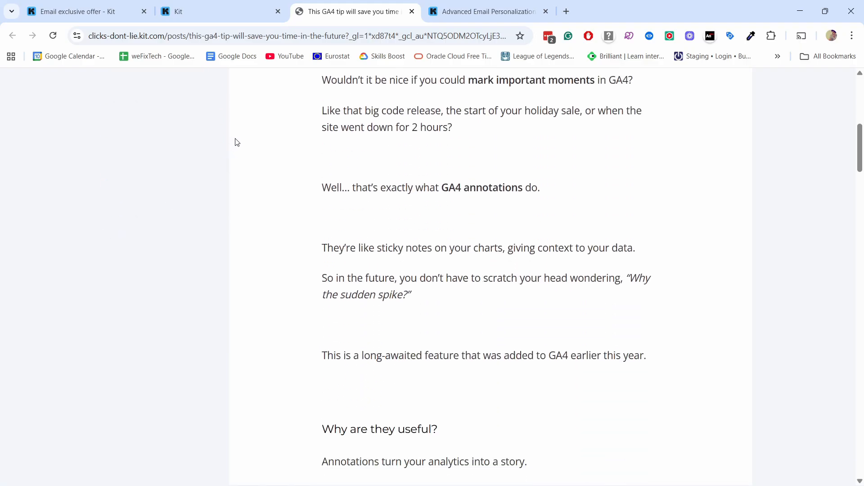
scroll(237, 143, up, 7)
drag(349, 324, 470, 319)
click(501, 306)
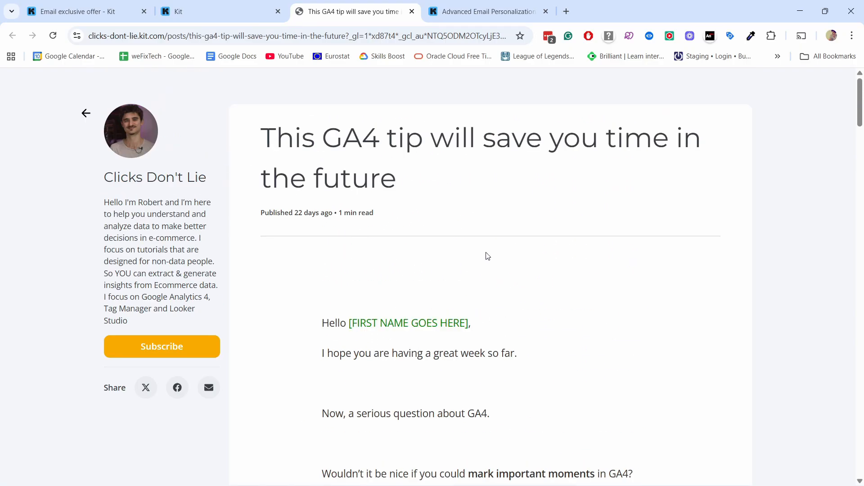
scroll(487, 252, down, 7)
scroll(424, 167, up, 7)
scroll(445, 222, down, 10)
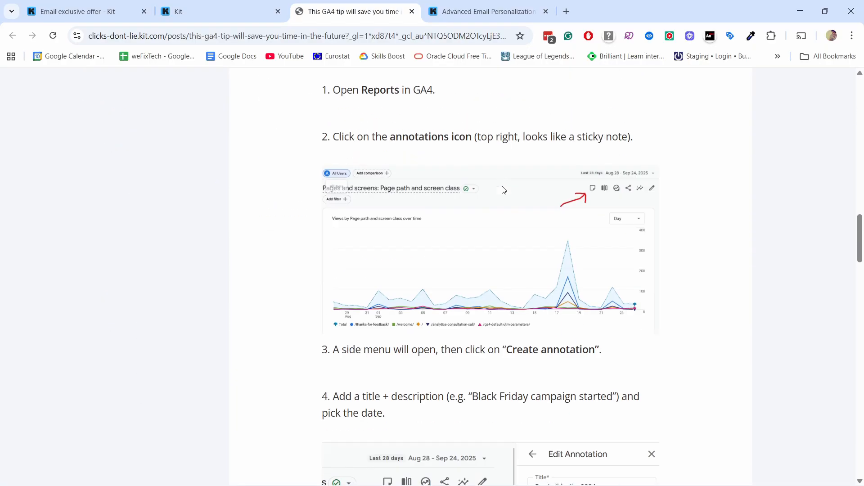
scroll(502, 189, down, 20)
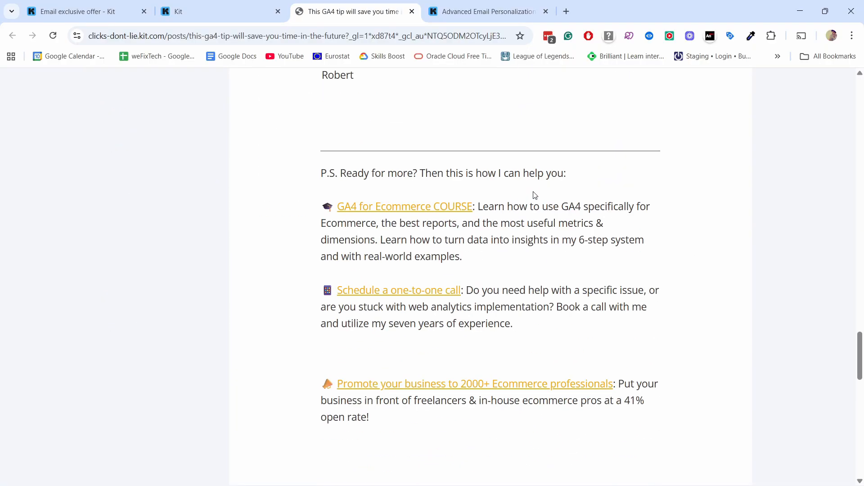
scroll(509, 194, down, 10)
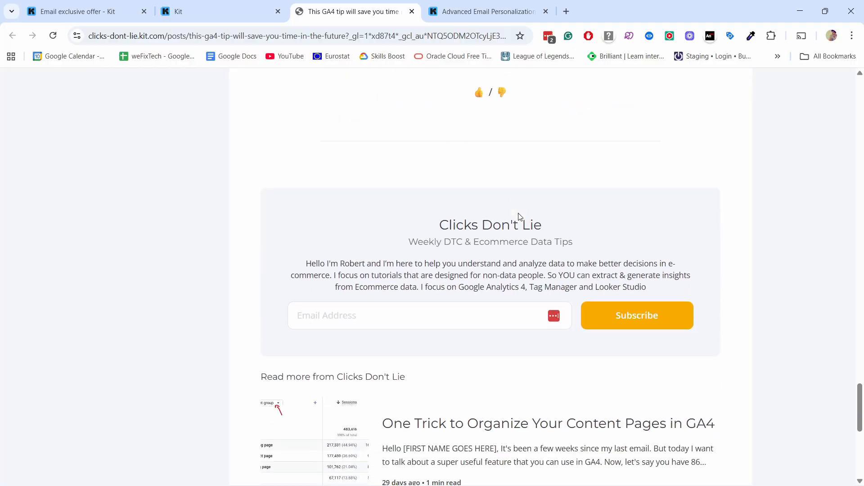
scroll(571, 185, down, 6)
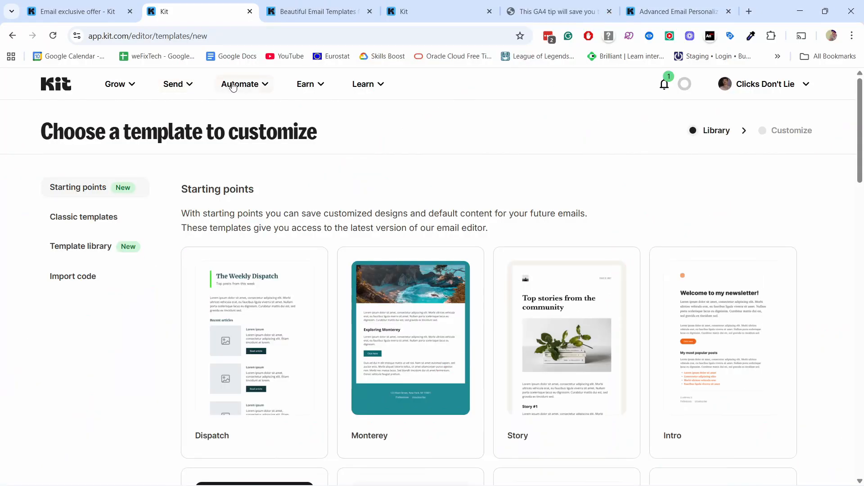
Step: Go to the Sequences overview and create a new sequence from the CDL - Newsletter template
click(177, 85)
click(242, 199)
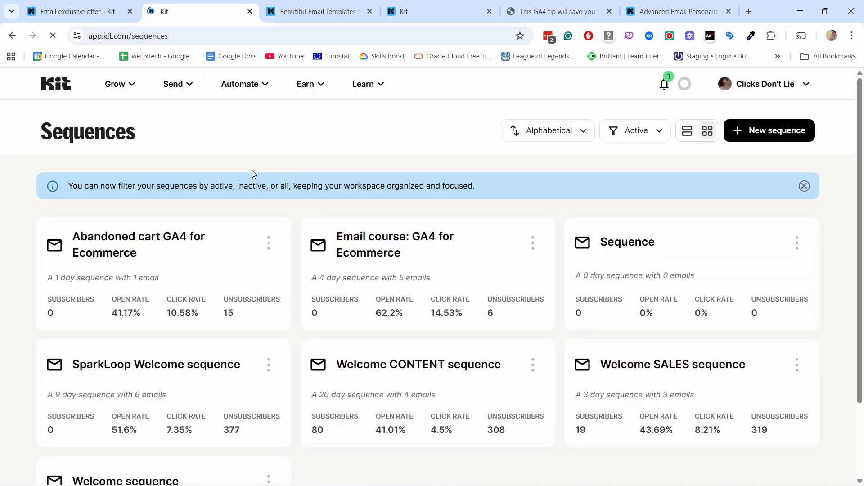
scroll(257, 166, down, 2)
scroll(359, 211, up, 1)
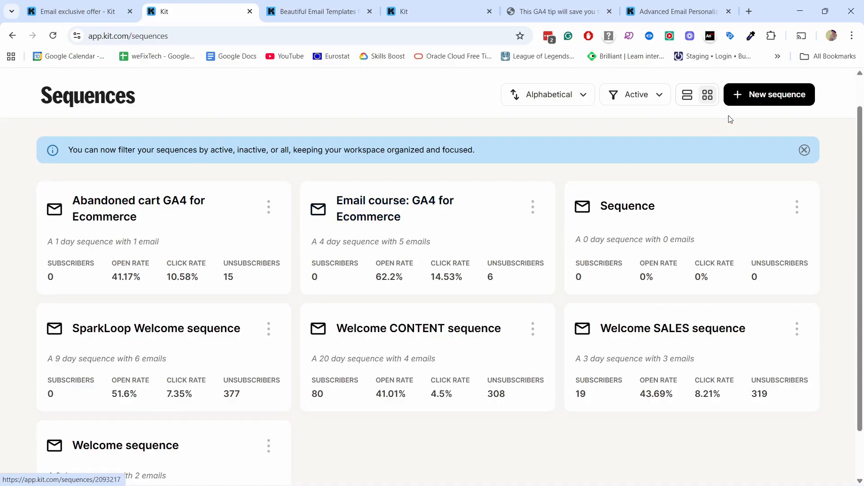
click(770, 95)
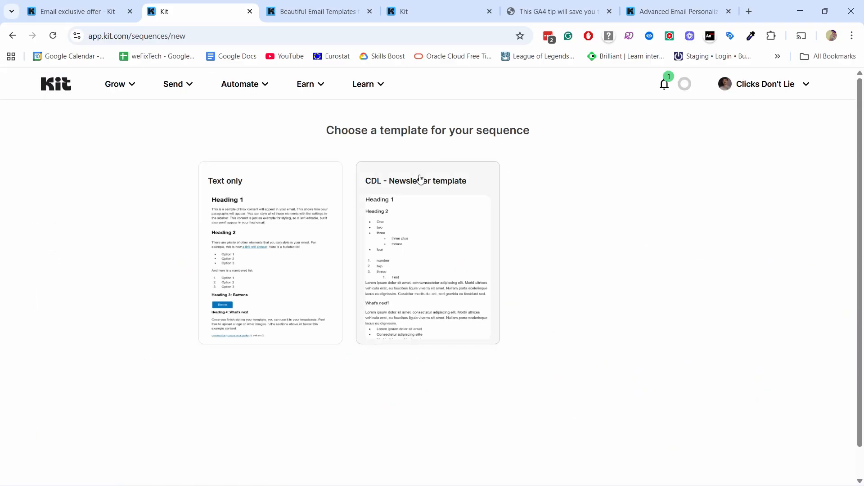
click(408, 204)
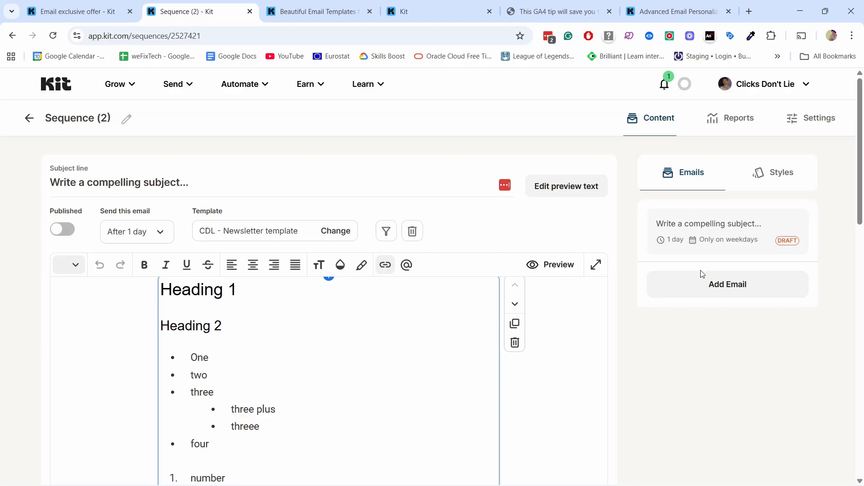
Step: Add two more emails to the sequence and set the first email to send after 0 days
click(704, 288)
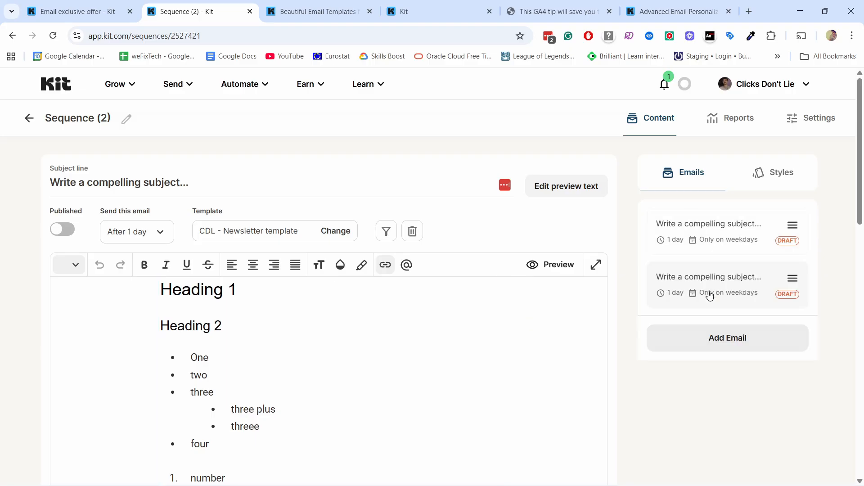
click(717, 345)
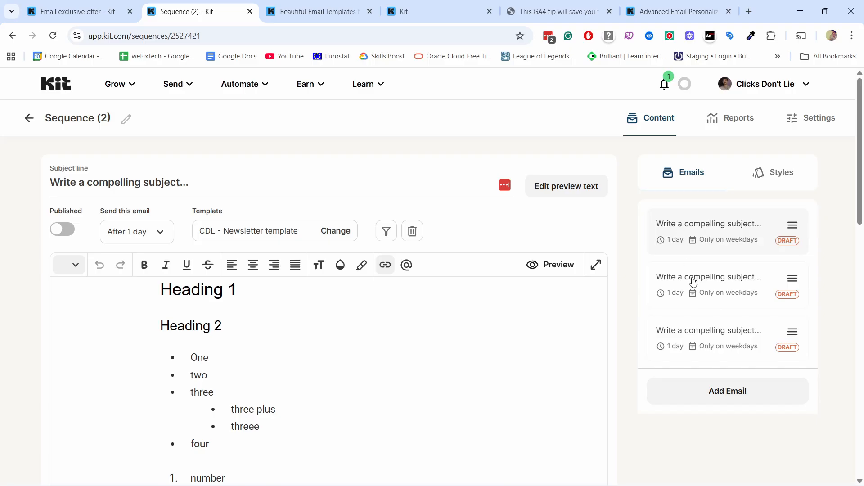
click(131, 238)
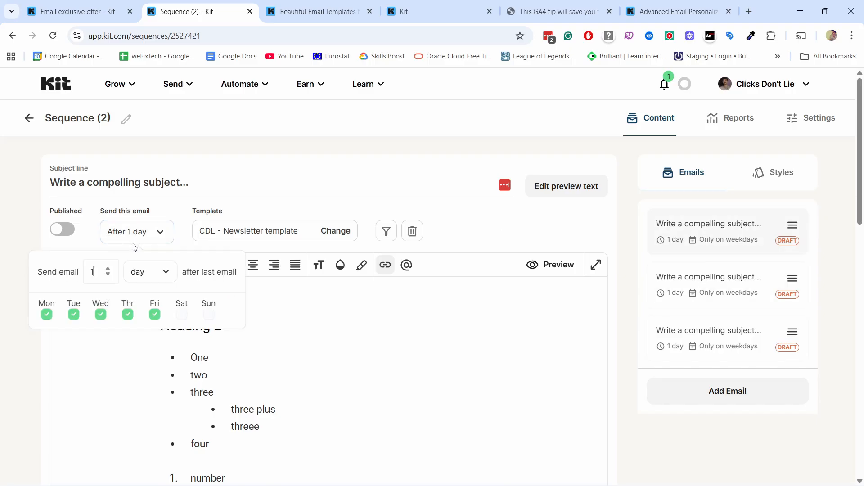
drag(99, 272, 84, 273)
text(0)
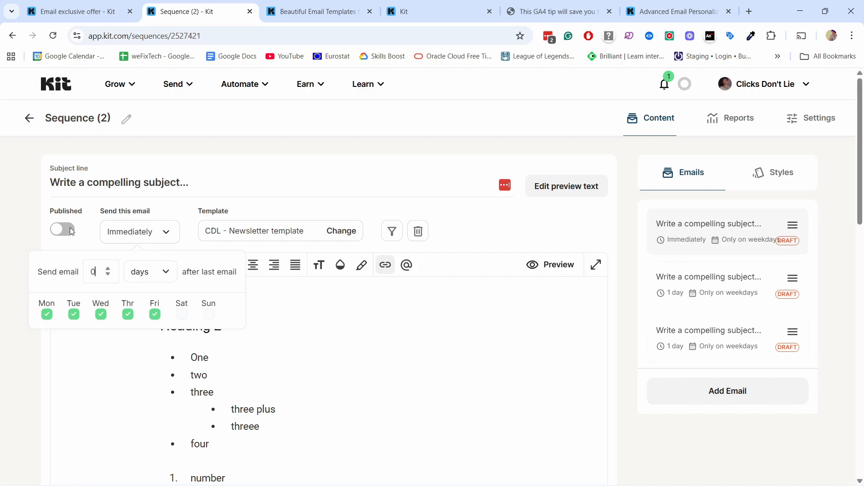
click(54, 248)
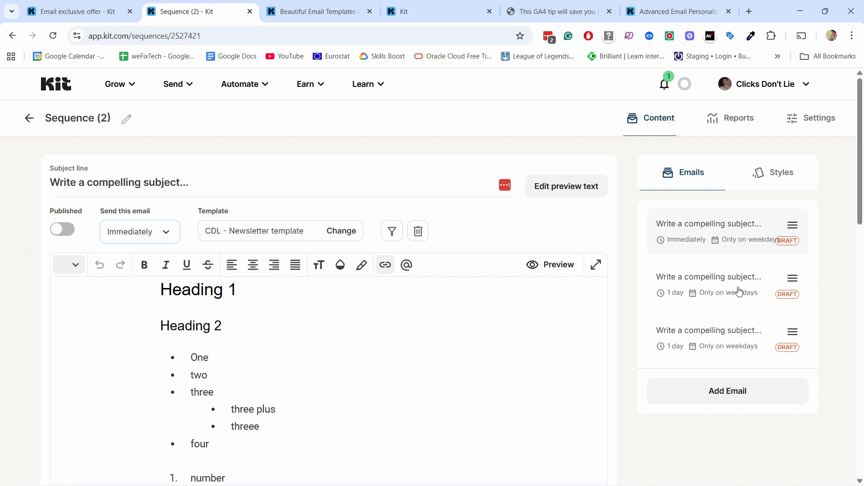
Step: Set the second and third emails to each send 5 days after the last email
click(706, 289)
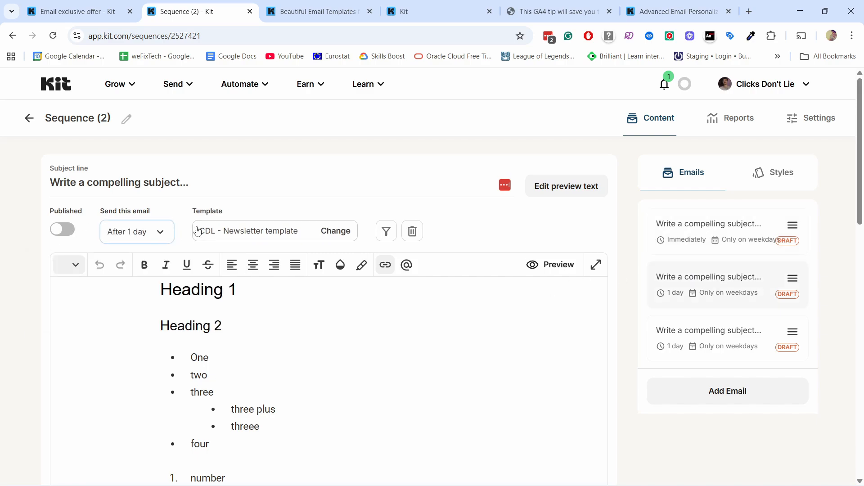
click(145, 238)
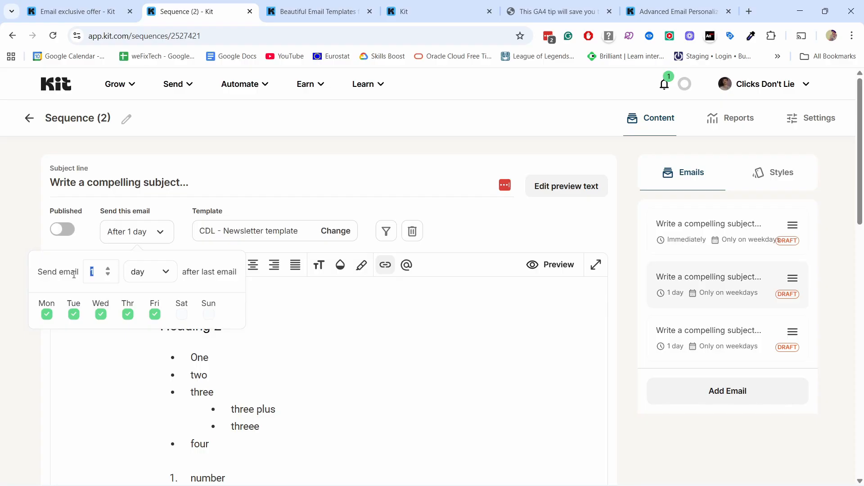
text(5)
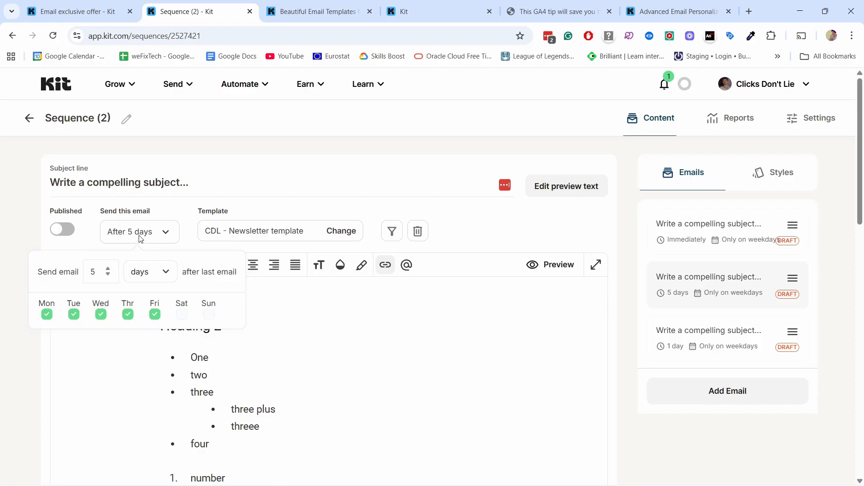
click(671, 333)
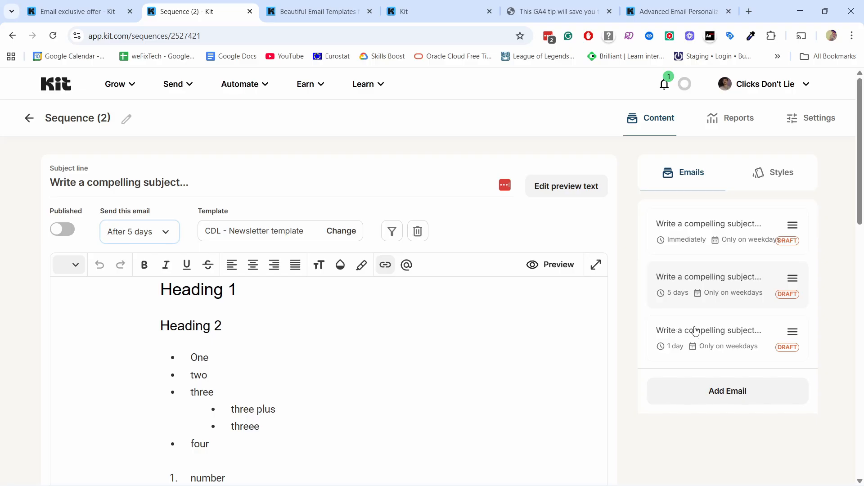
click(134, 238)
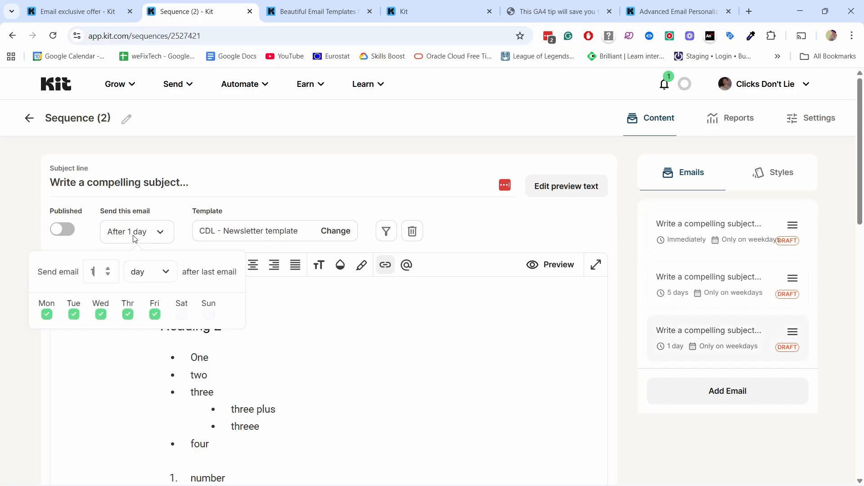
text(5)
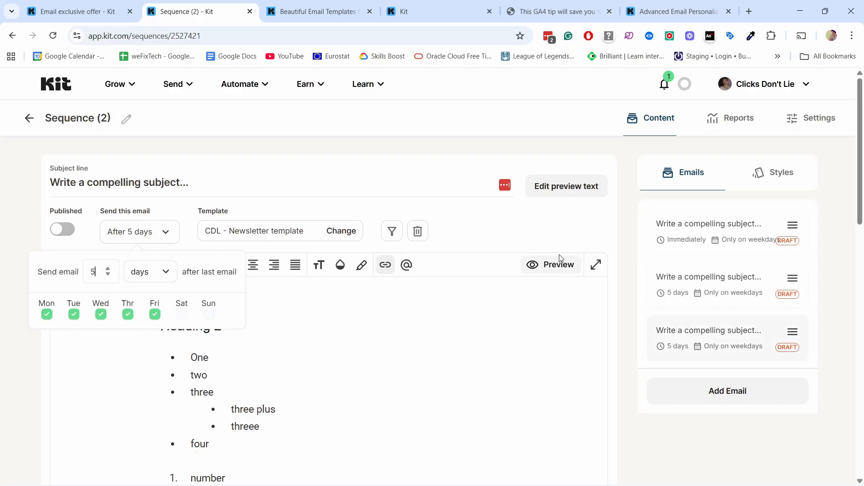
Step: Examine the first email's template content down to the P.S. links, along with its text style settings
click(676, 226)
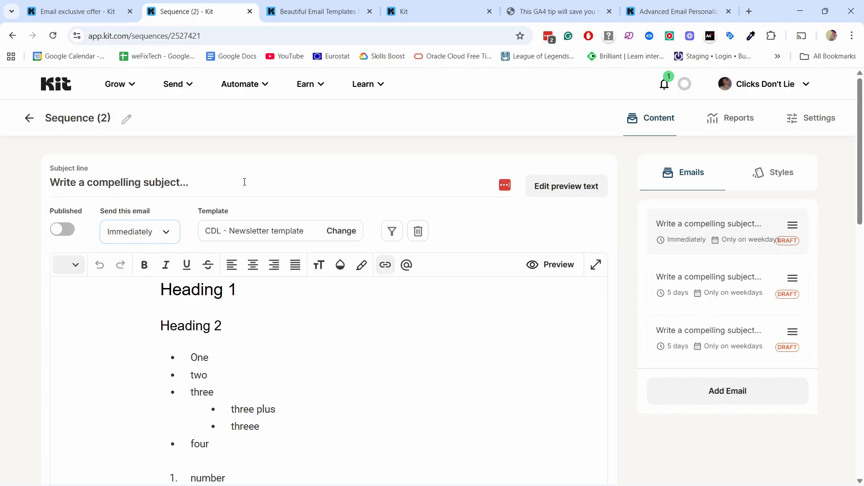
scroll(97, 197, down, 1)
scroll(239, 172, up, 1)
scroll(228, 327, down, 4)
click(235, 292)
scroll(707, 191, up, 2)
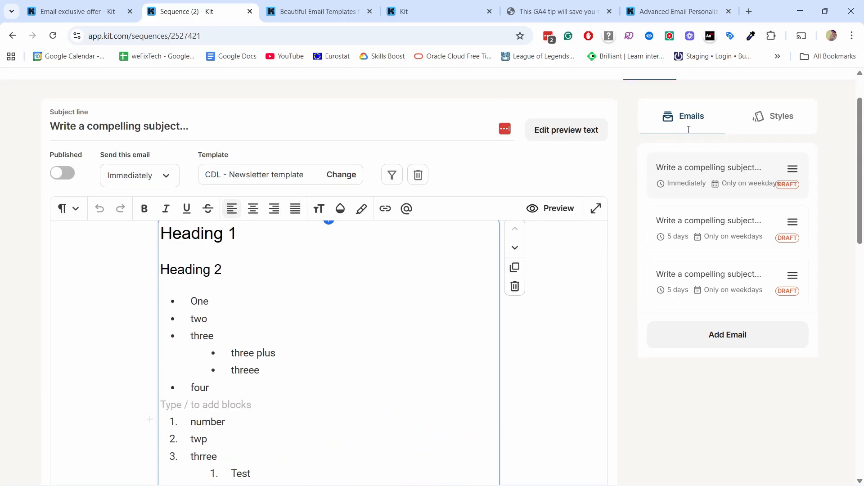
click(777, 123)
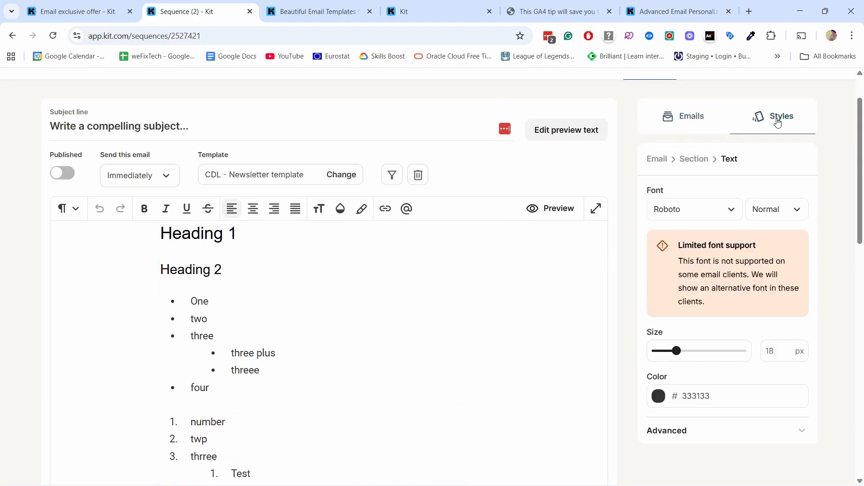
scroll(292, 324, down, 6)
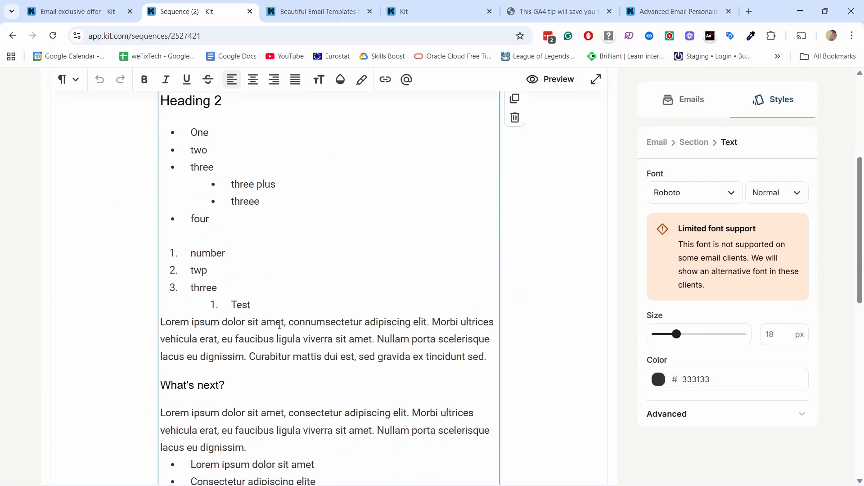
scroll(297, 288, down, 4)
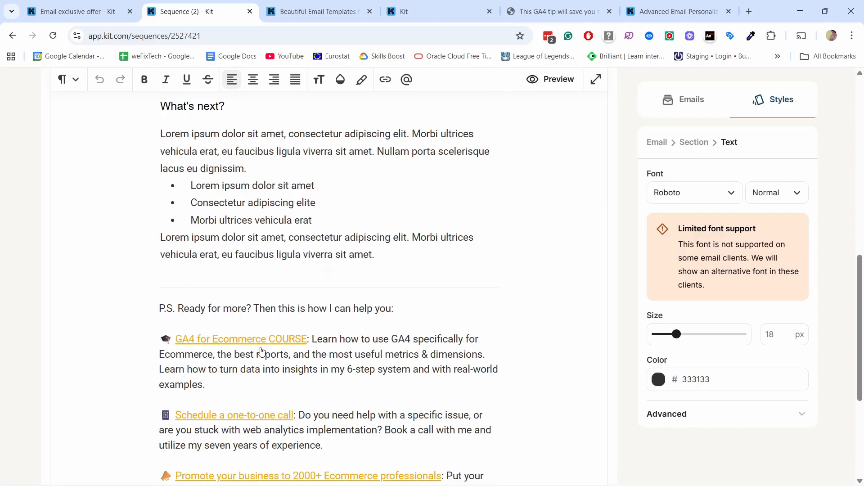
scroll(281, 243, up, 2)
scroll(318, 227, down, 2)
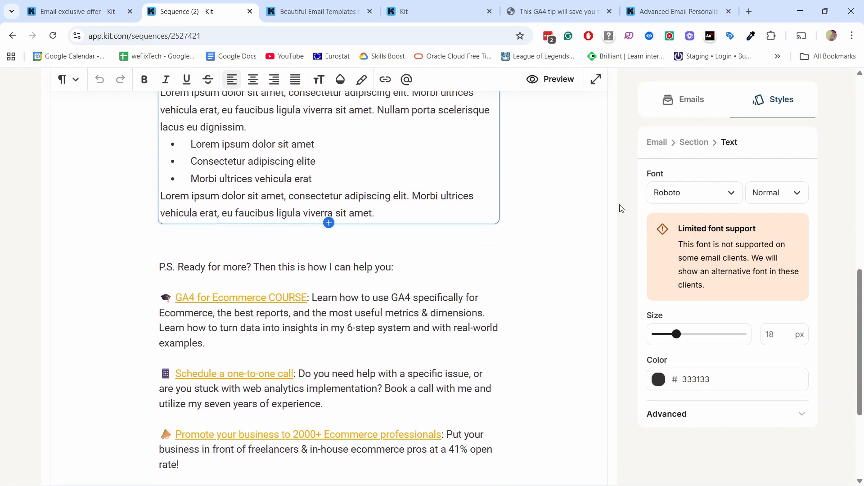
scroll(588, 210, up, 6)
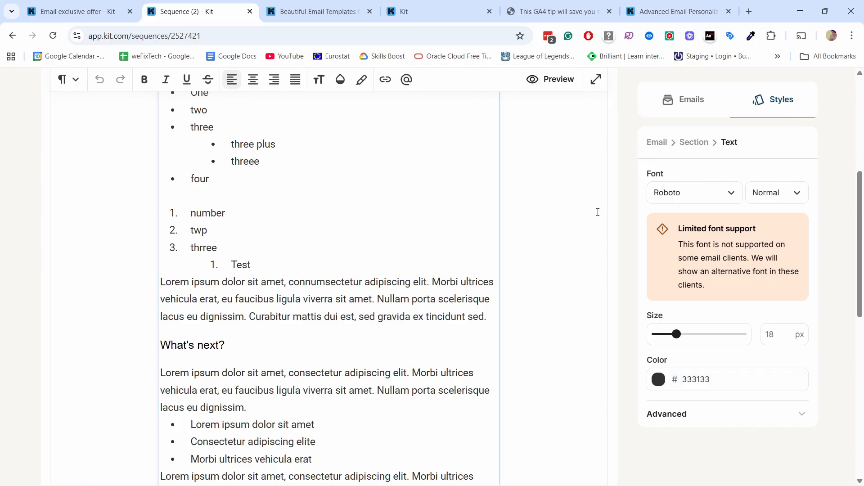
scroll(598, 212, up, 5)
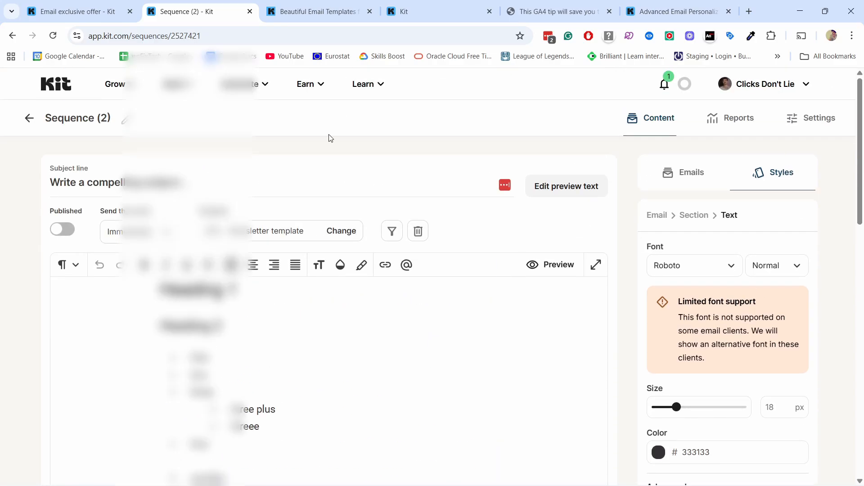
Step: Go to the Landing Pages & Forms overview and start creating a new landing page
click(118, 84)
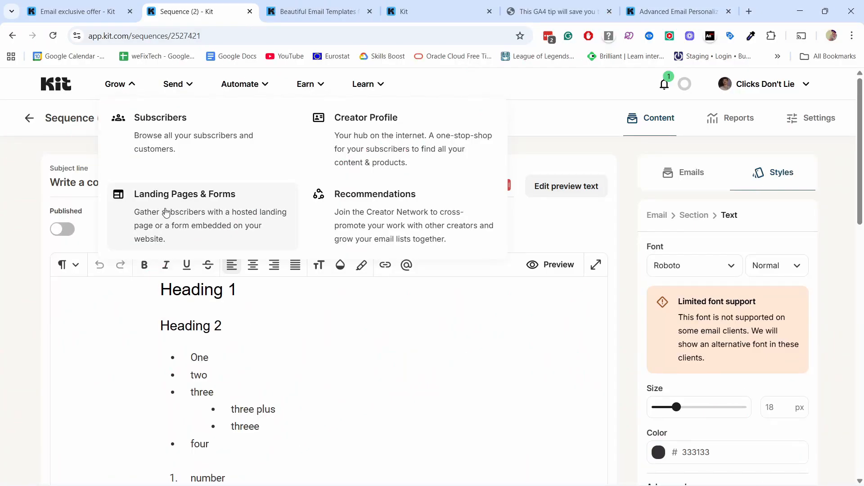
click(164, 213)
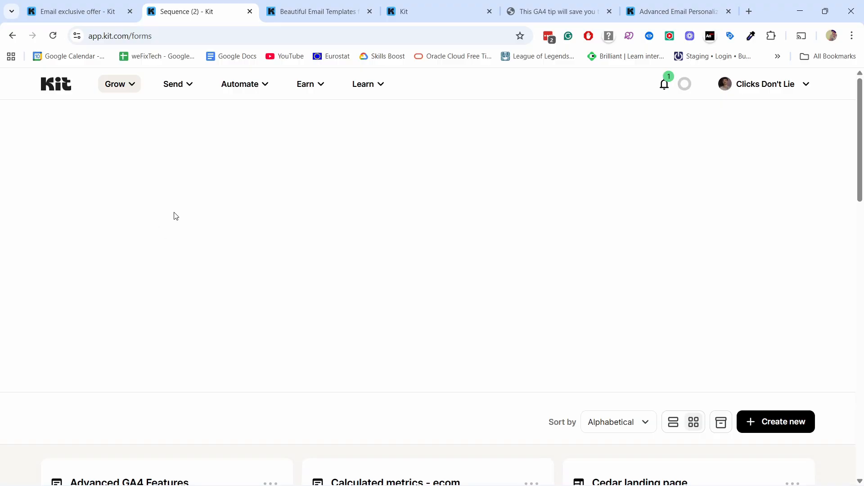
scroll(216, 180, down, 7)
scroll(450, 306, up, 4)
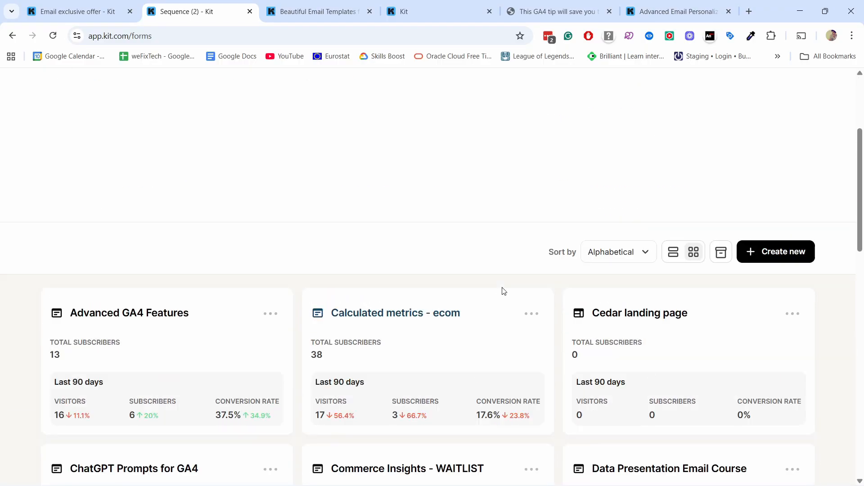
click(780, 256)
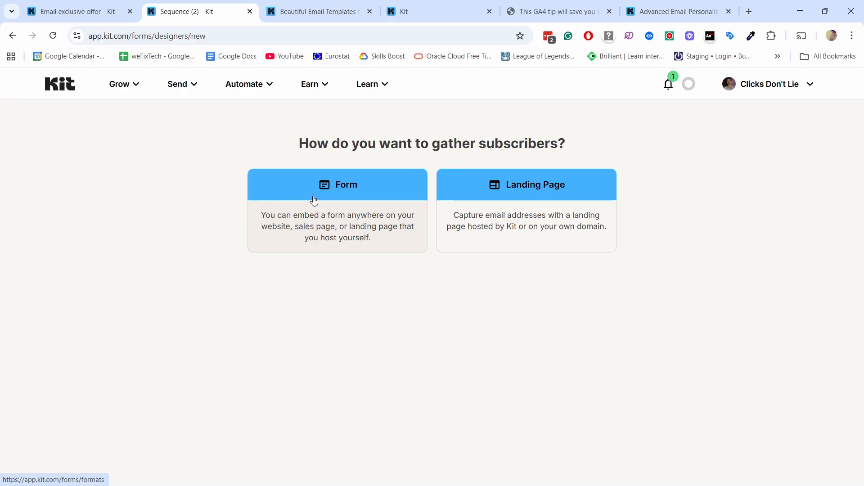
click(500, 218)
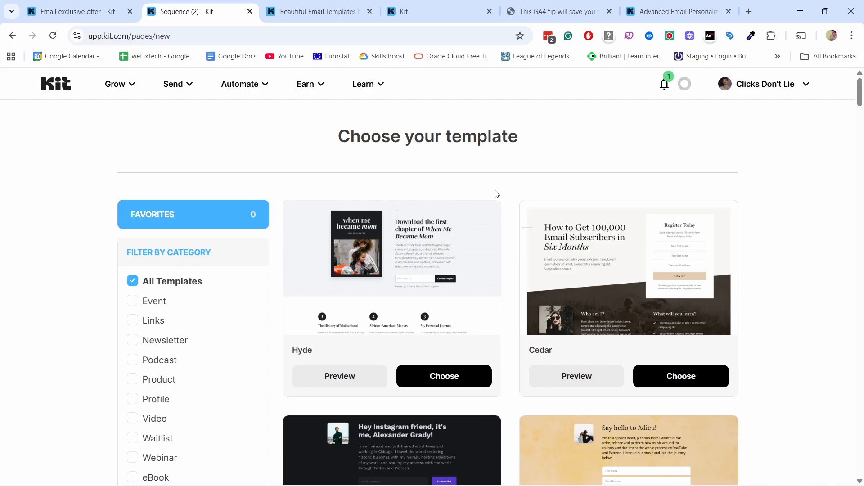
Step: Browse the landing page templates and choose the Cedar template
scroll(398, 204, down, 10)
scroll(417, 263, up, 10)
scroll(499, 243, down, 3)
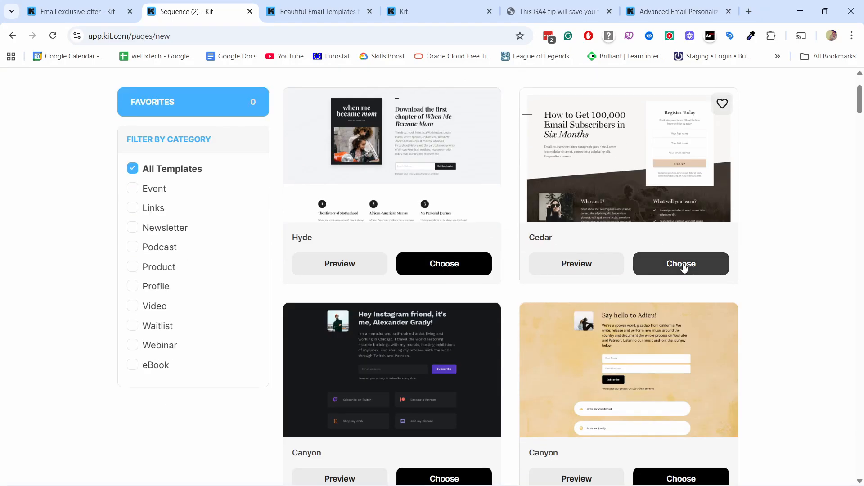
click(683, 265)
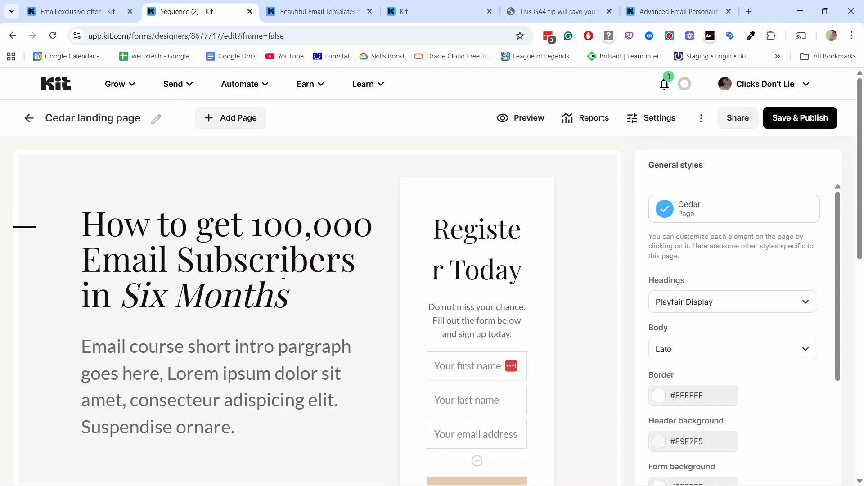
Step: Delete the last name field from the landing page's Register Today form
scroll(319, 269, down, 3)
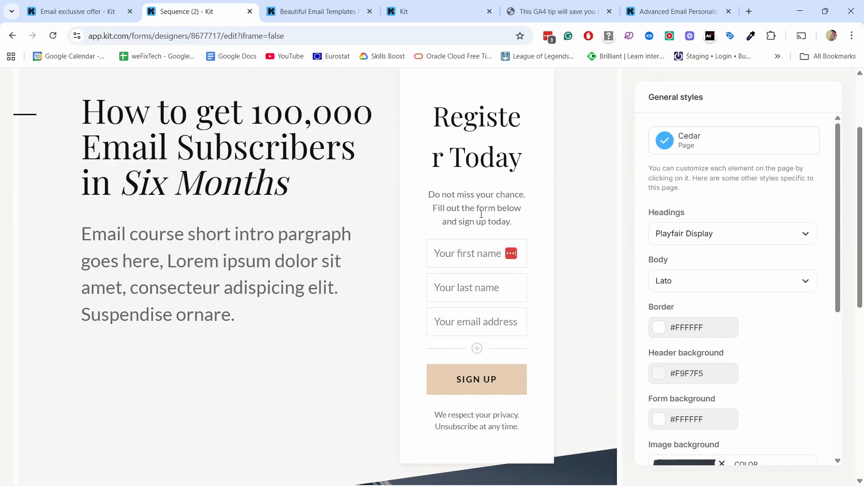
drag(433, 116, 490, 262)
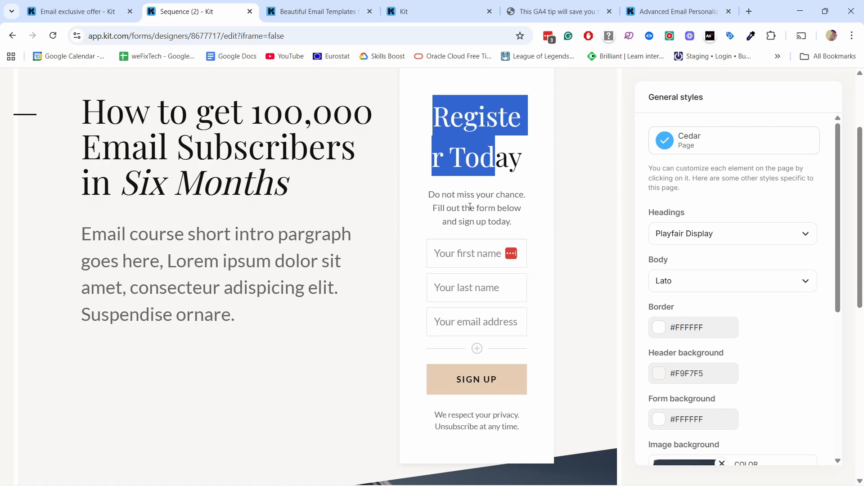
scroll(296, 188, down, 5)
scroll(295, 188, up, 5)
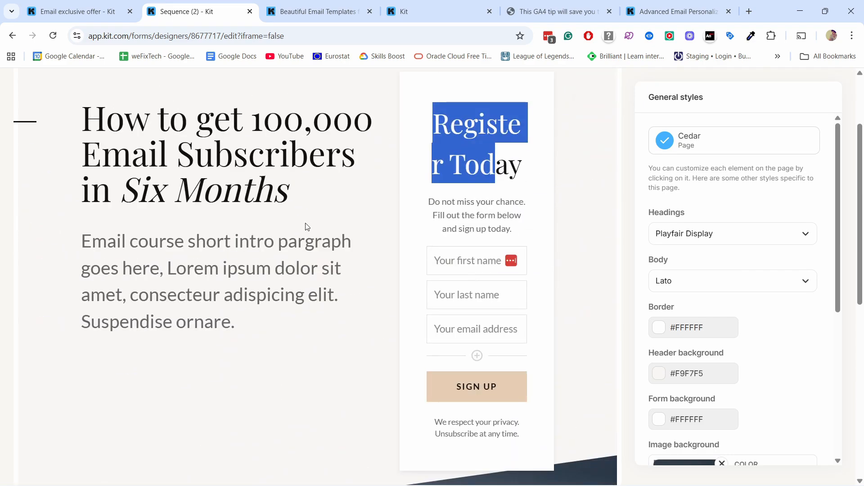
click(466, 291)
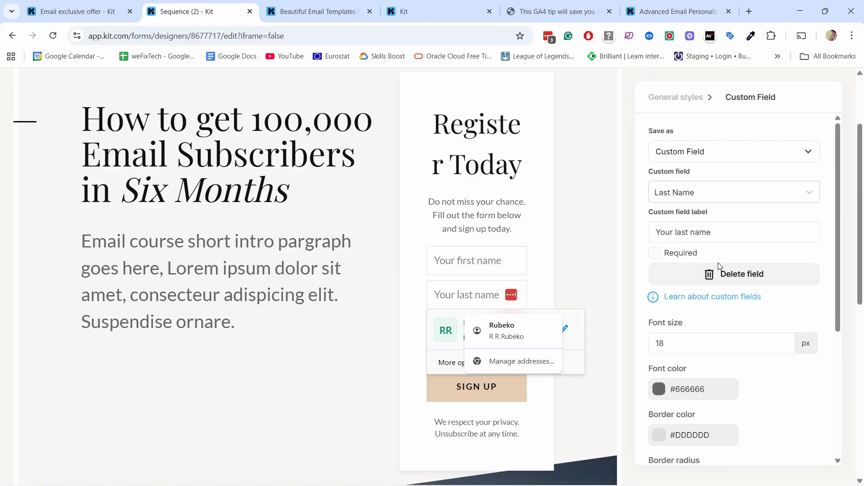
scroll(479, 306, up, 1)
click(739, 300)
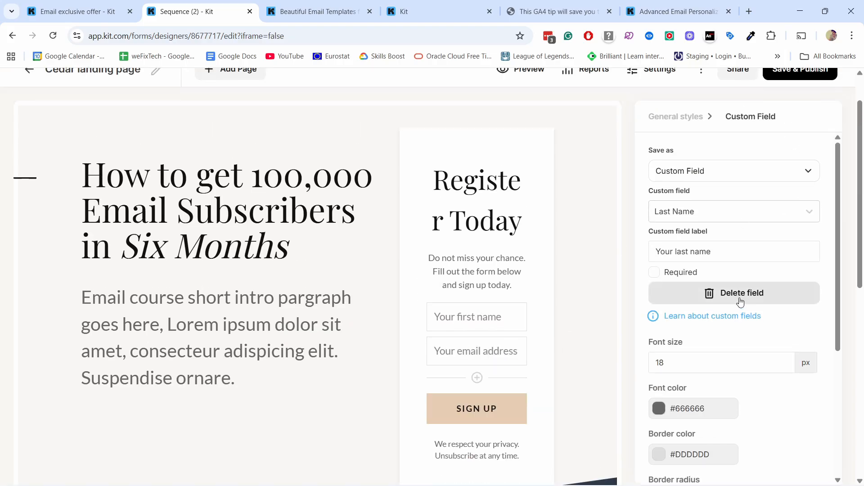
right_click(742, 299)
click(740, 143)
scroll(725, 154, down, 5)
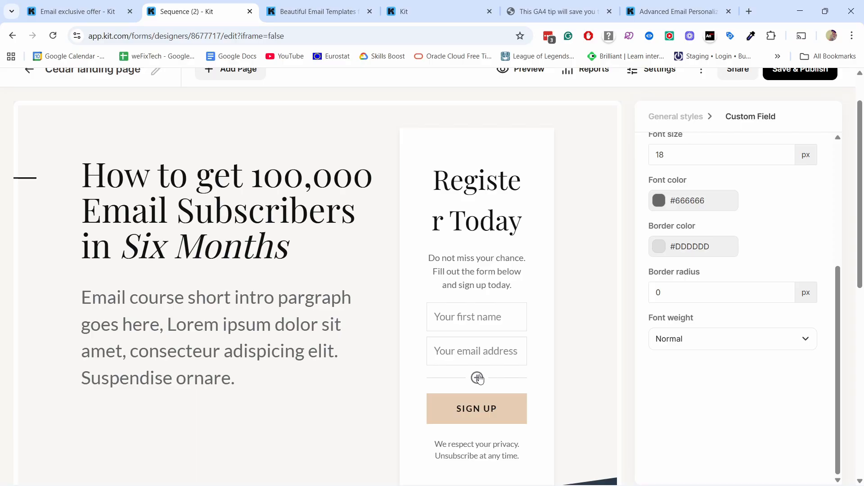
scroll(478, 379, up, 2)
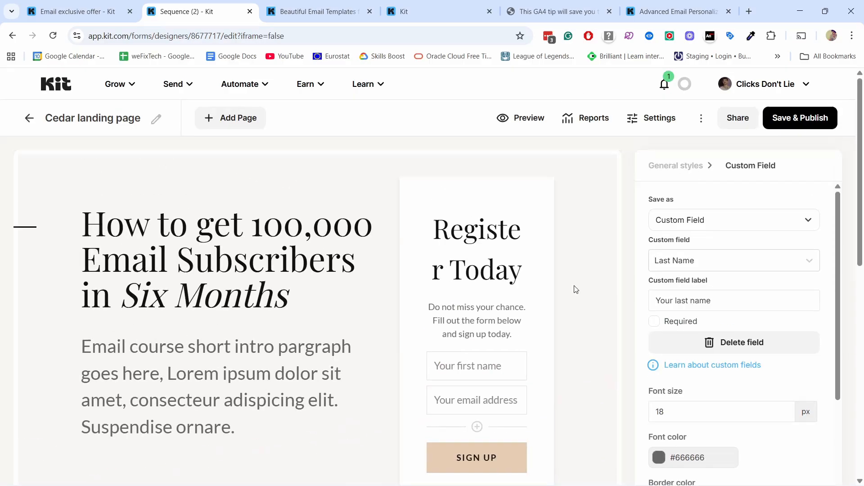
Step: Examine the landing page settings for redirecting new subscribers to an external page and for the custom domain name
click(644, 119)
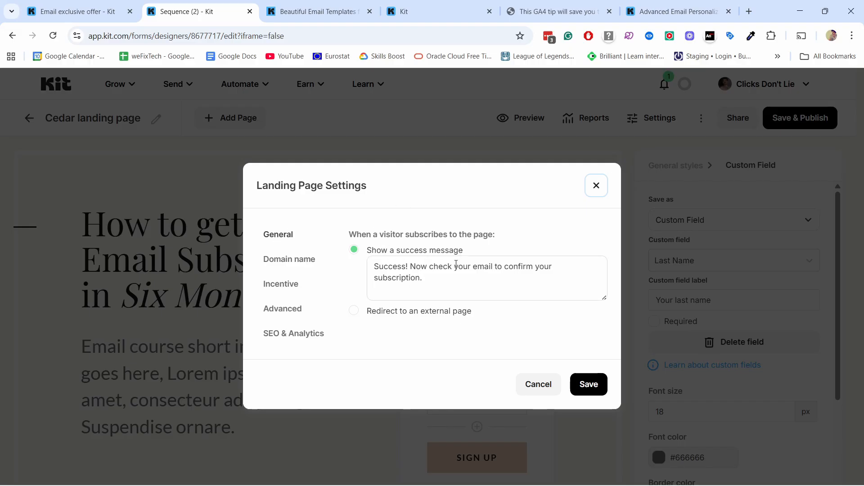
click(384, 313)
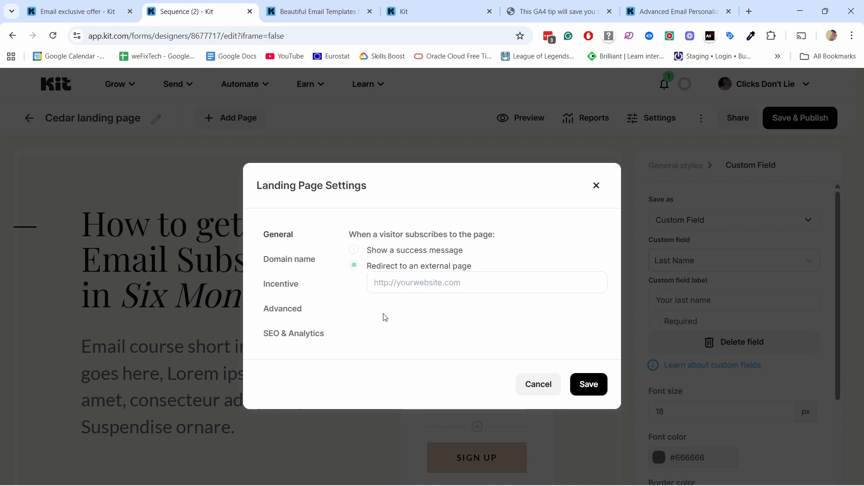
click(288, 269)
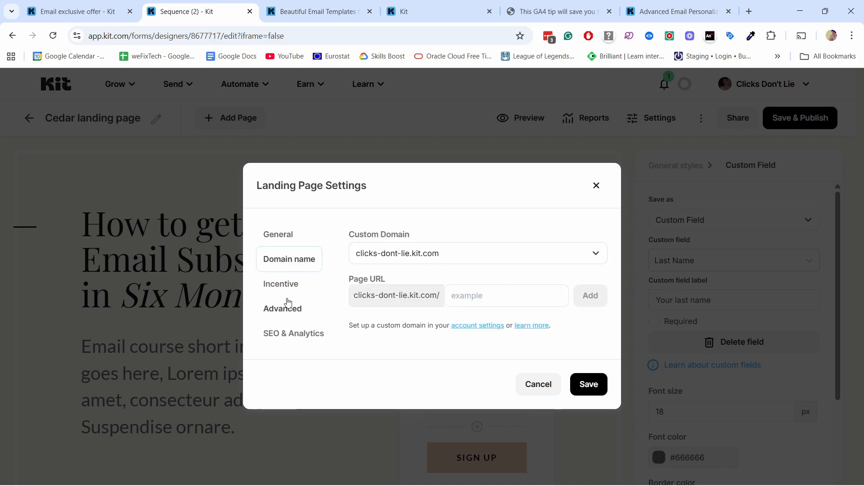
Step: Examine the landing page's incentive email contents and the settings of its Confirm your subscription button
click(289, 283)
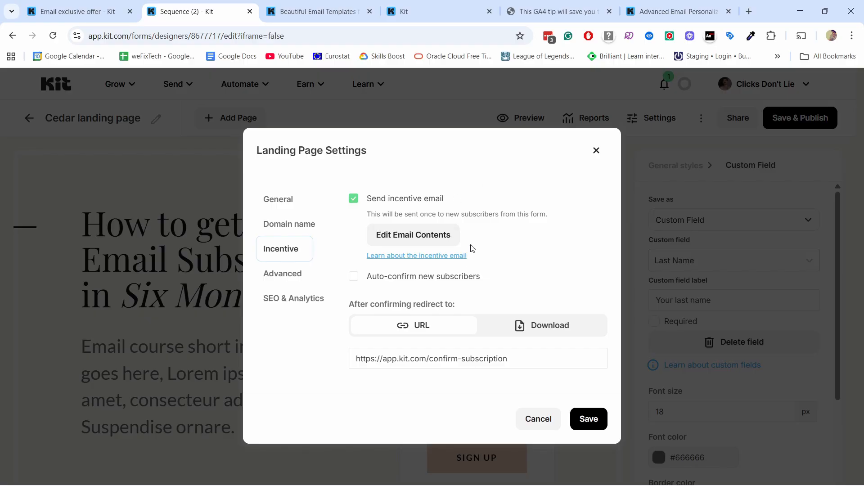
click(407, 235)
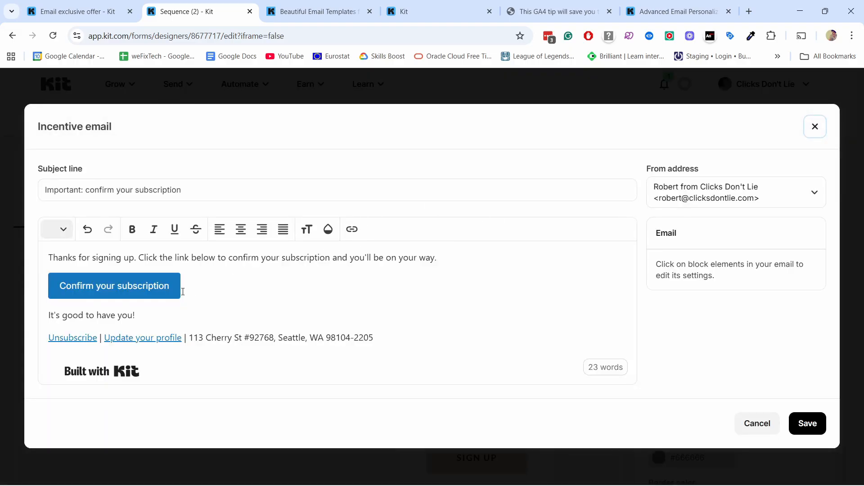
click(123, 288)
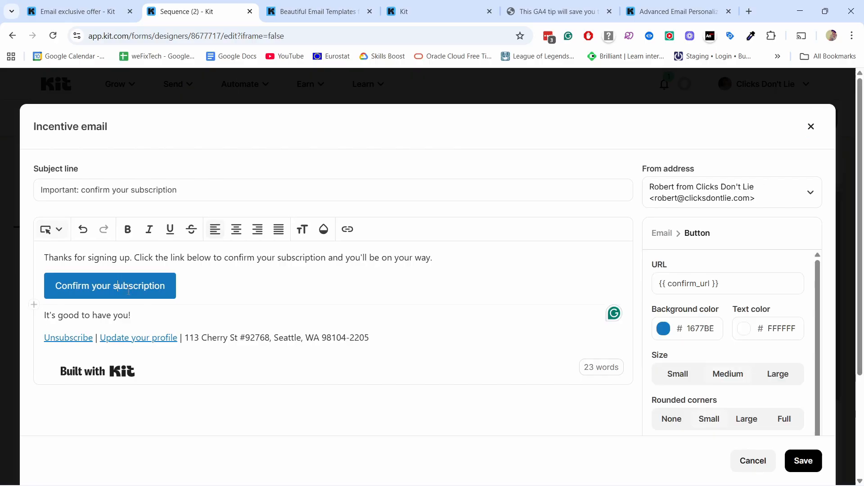
click(813, 128)
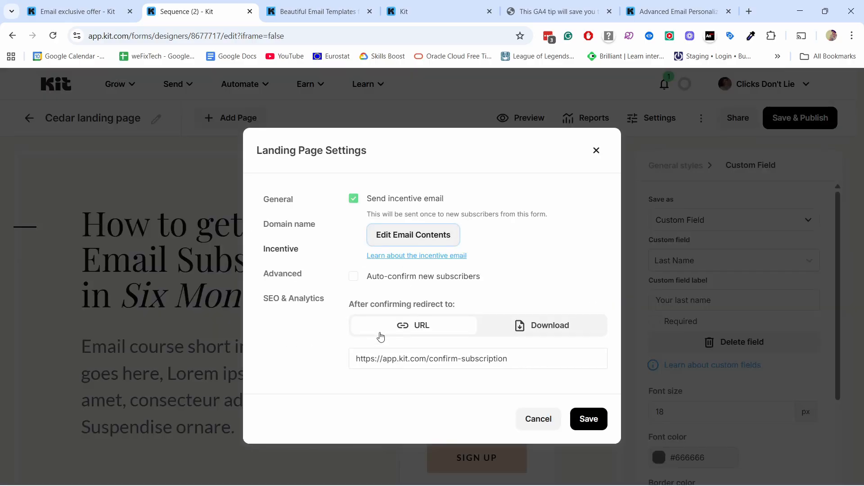
Step: Compare the URL and Download options for the post-confirmation redirect, and try the auto-confirm setting for new subscribers
click(505, 334)
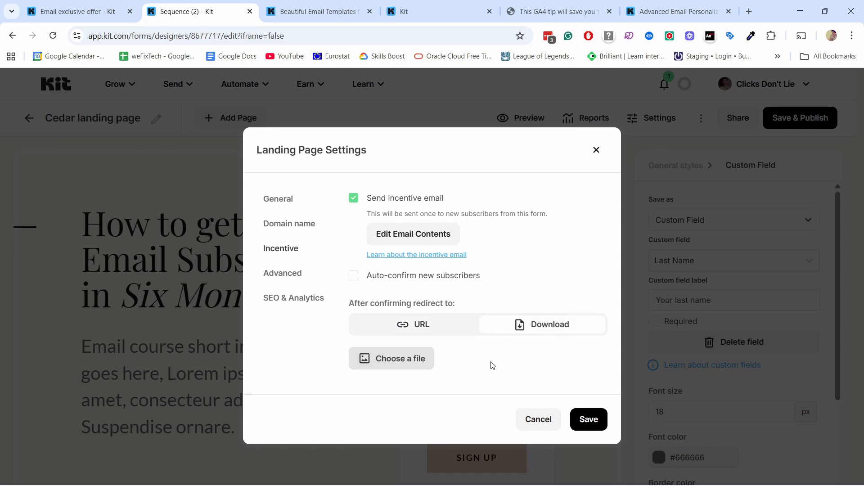
click(430, 323)
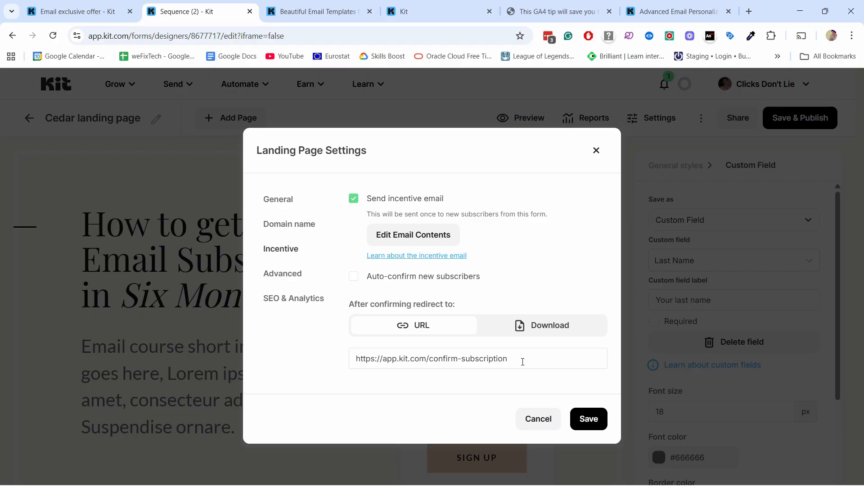
click(447, 351)
click(540, 325)
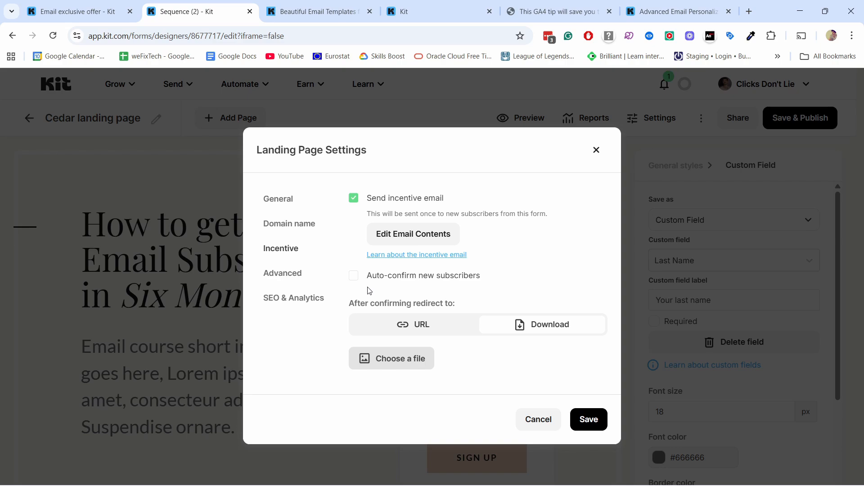
click(353, 276)
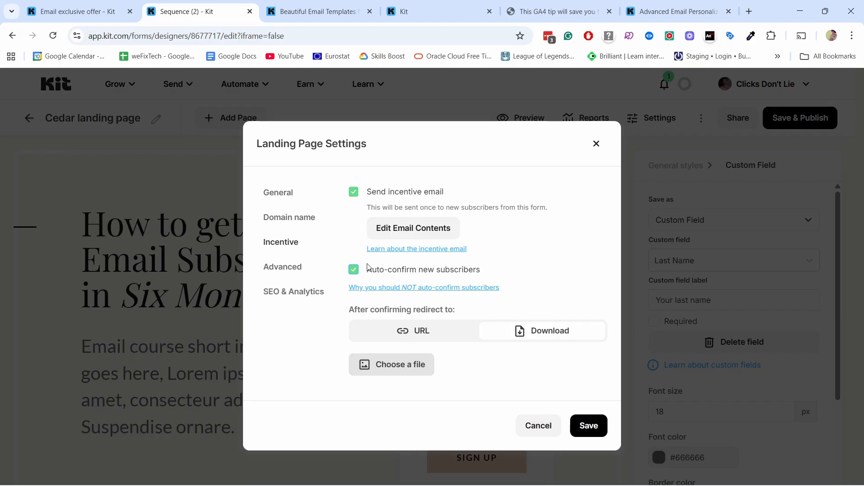
click(354, 271)
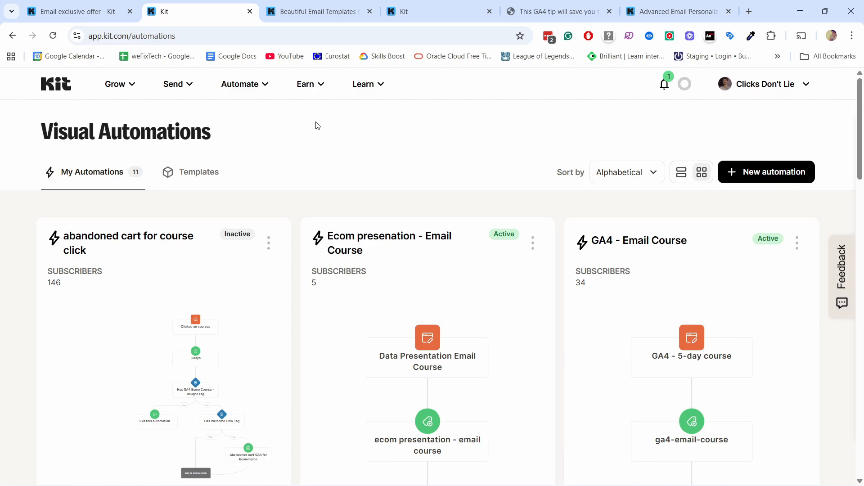
Step: Create a new empty visual automation from scratch
click(253, 85)
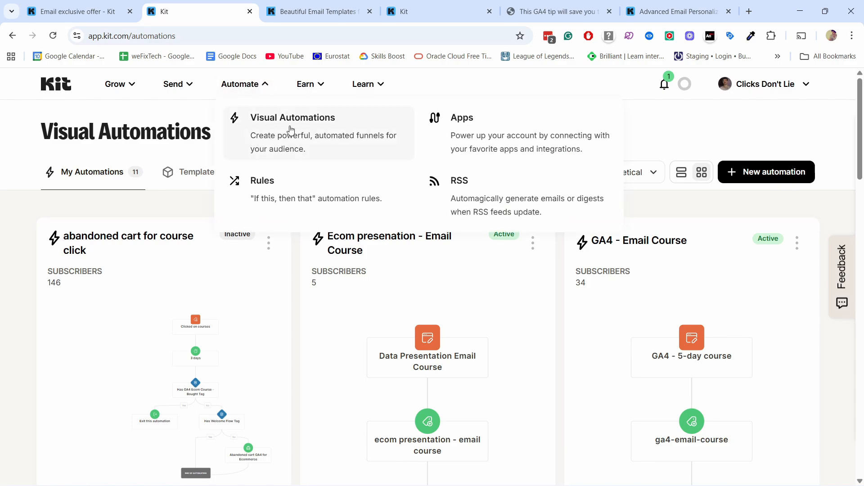
click(767, 176)
scroll(153, 245, down, 3)
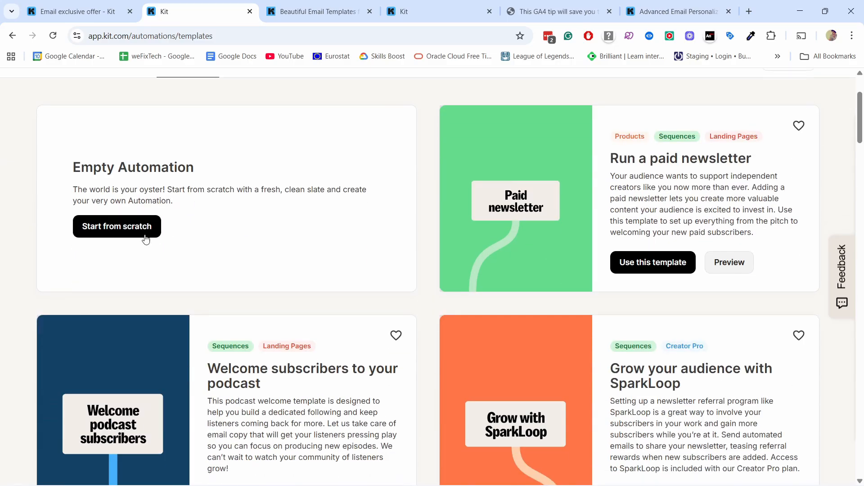
click(145, 234)
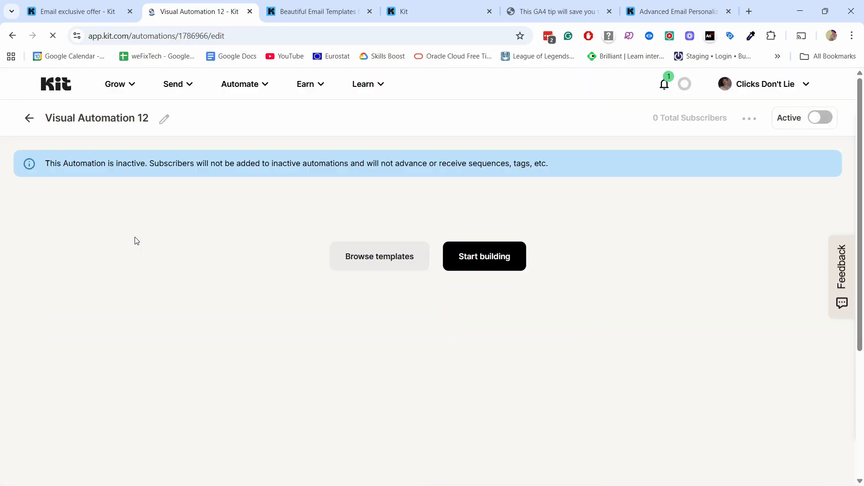
Step: Add a Joins a form entry point to the automation for subscribers added to Home page form
click(474, 264)
scroll(369, 244, down, 1)
click(377, 244)
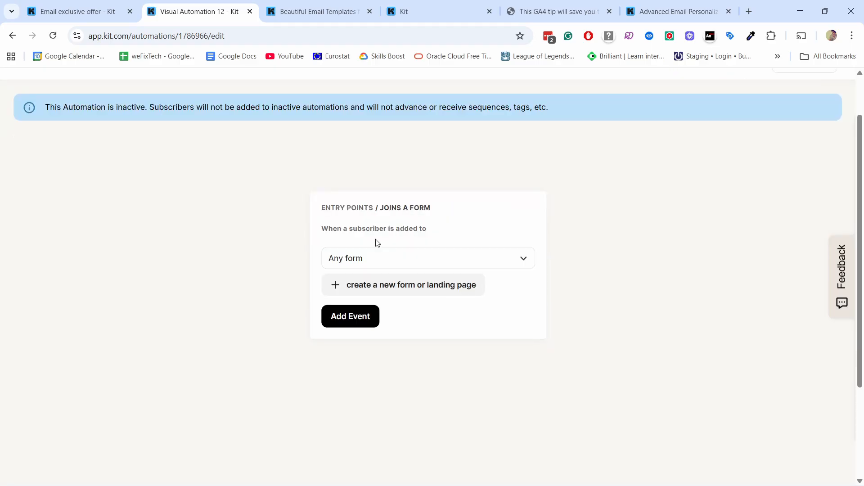
click(369, 259)
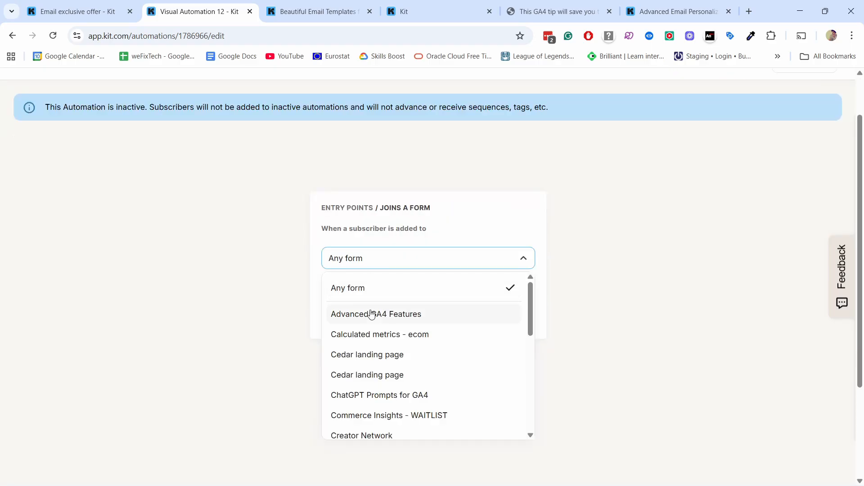
scroll(378, 333, down, 6)
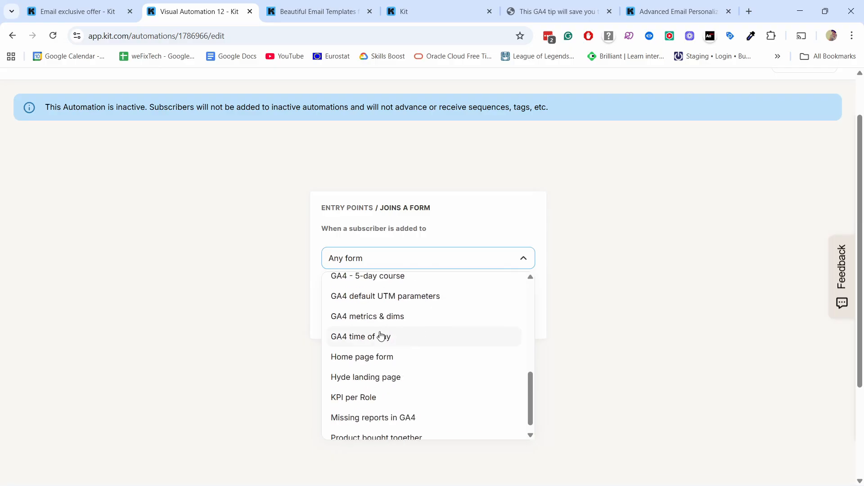
scroll(379, 336, down, 1)
click(378, 343)
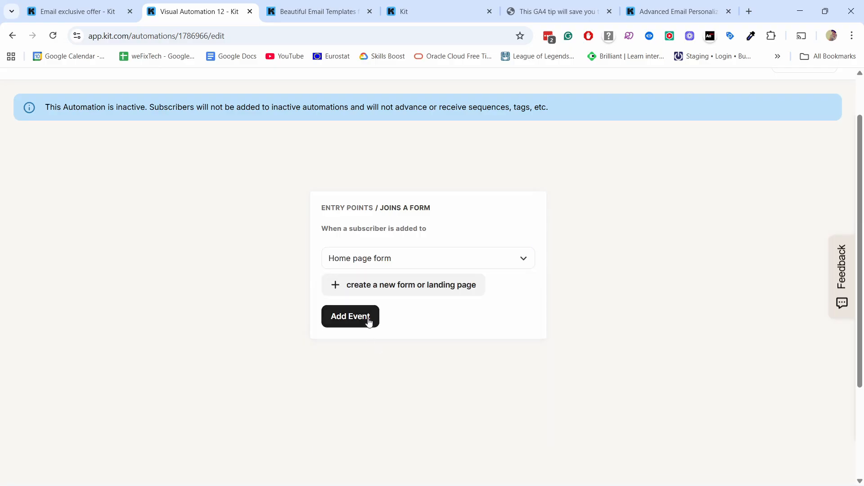
click(369, 322)
Step: Add an email sequence action after the Home page form that adds subscribers to the Welcome sequence
mouse_move(447, 226)
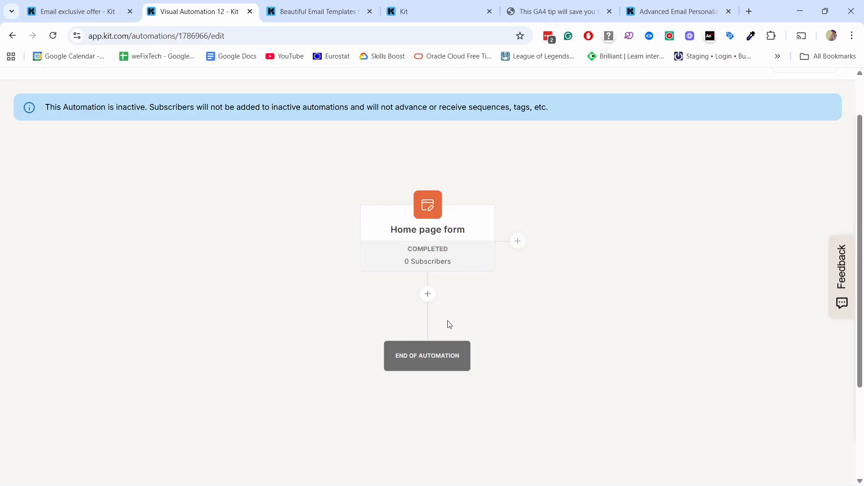
click(428, 294)
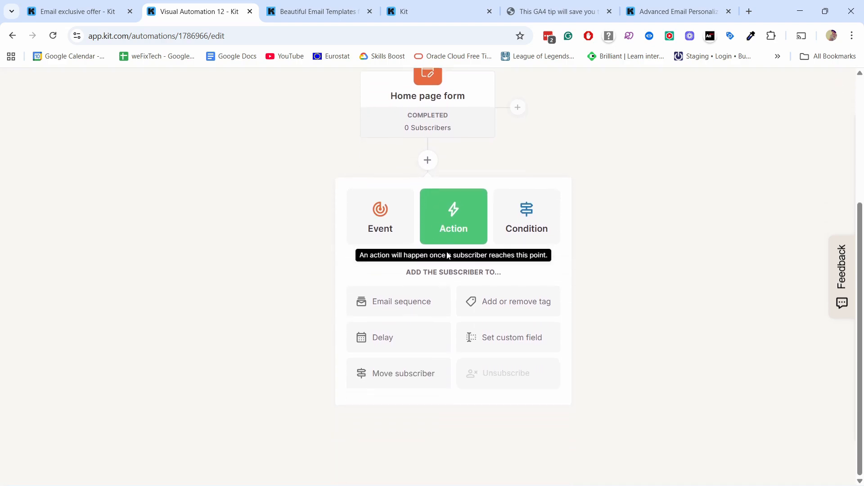
click(385, 305)
click(418, 328)
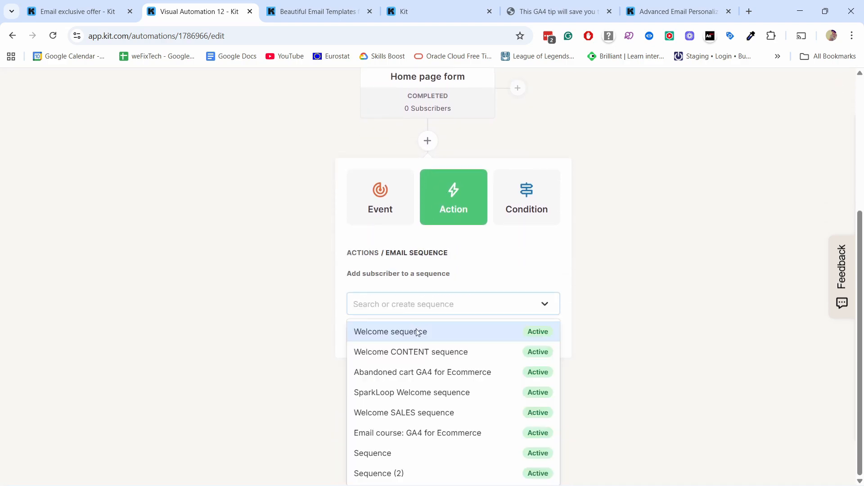
click(391, 337)
click(388, 359)
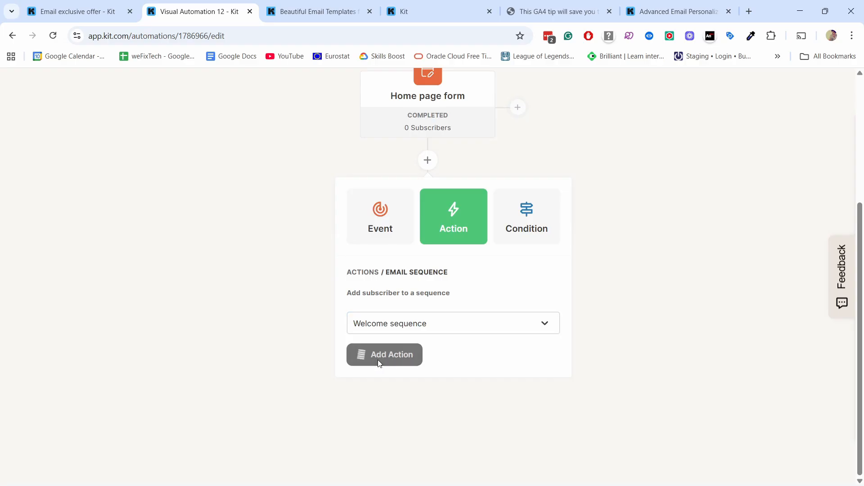
Step: Insert a delay of 1 hour between the Home page form and the Welcome sequence
mouse_move(428, 280)
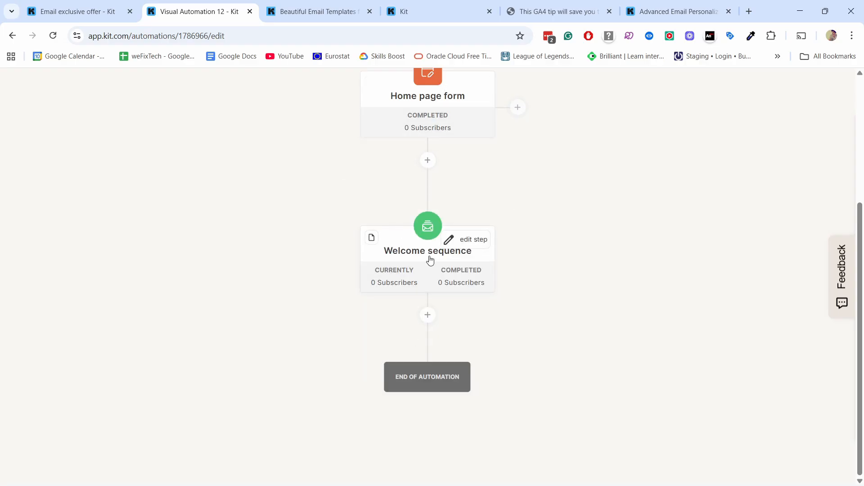
scroll(440, 189, up, 1)
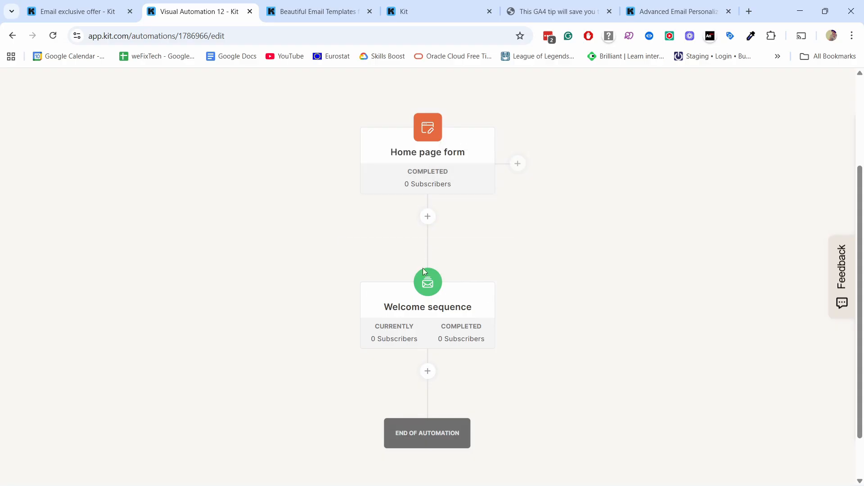
click(427, 218)
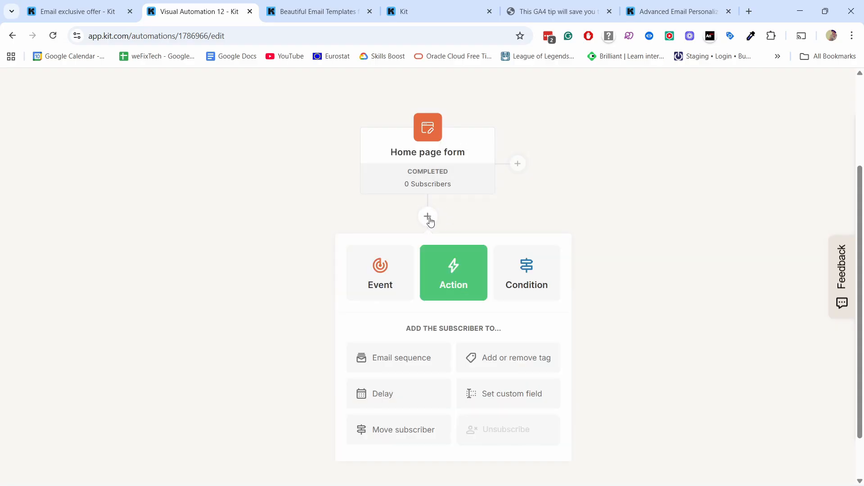
click(385, 396)
click(385, 369)
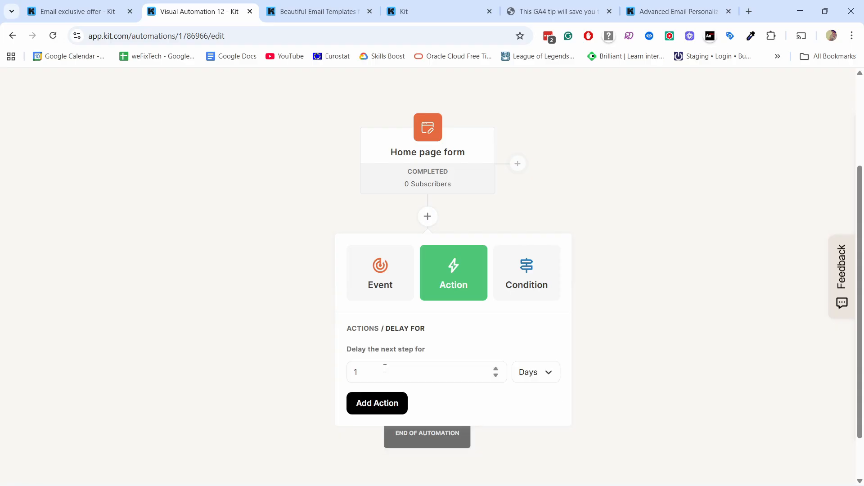
click(530, 381)
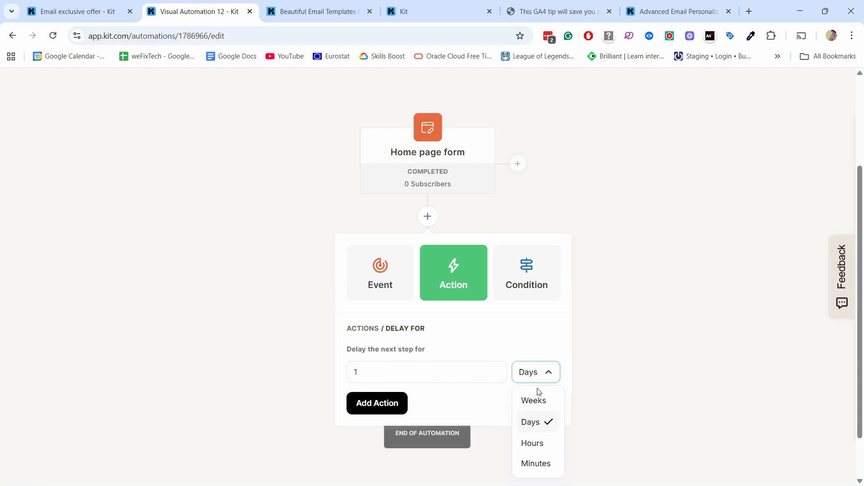
click(531, 444)
click(385, 408)
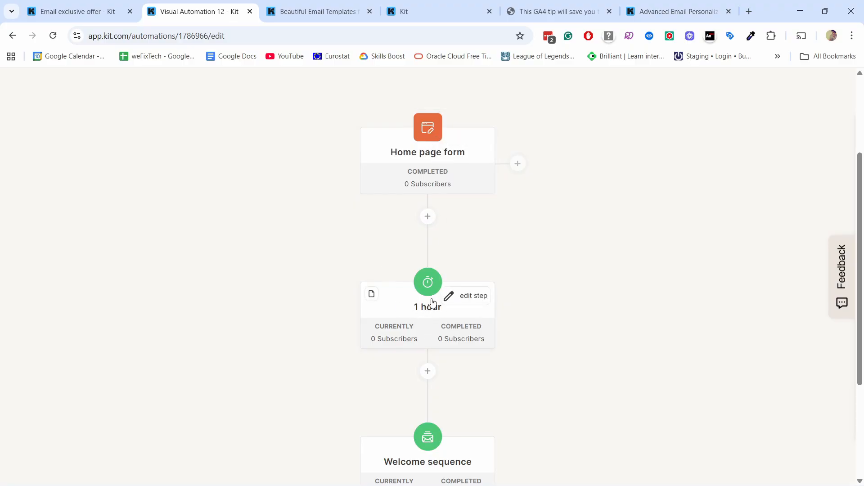
Step: Open the Welcome sequence from the automation, and look over the flow from the entry form to the end
scroll(417, 338, down, 3)
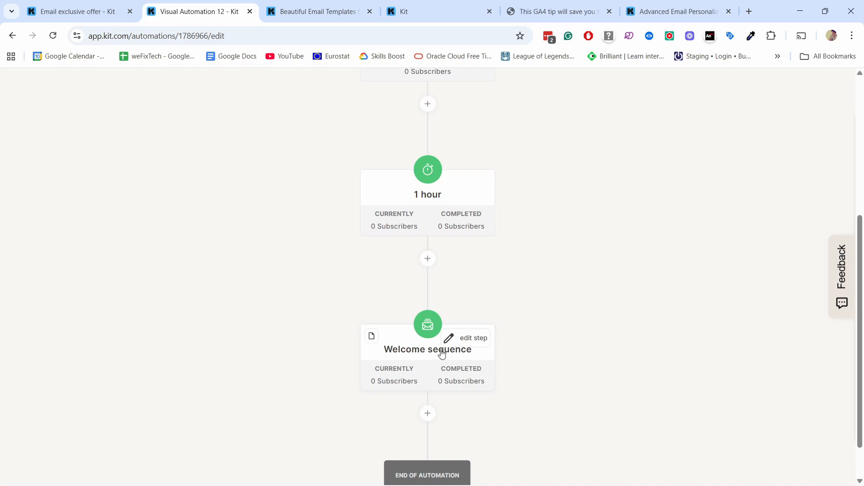
click(420, 352)
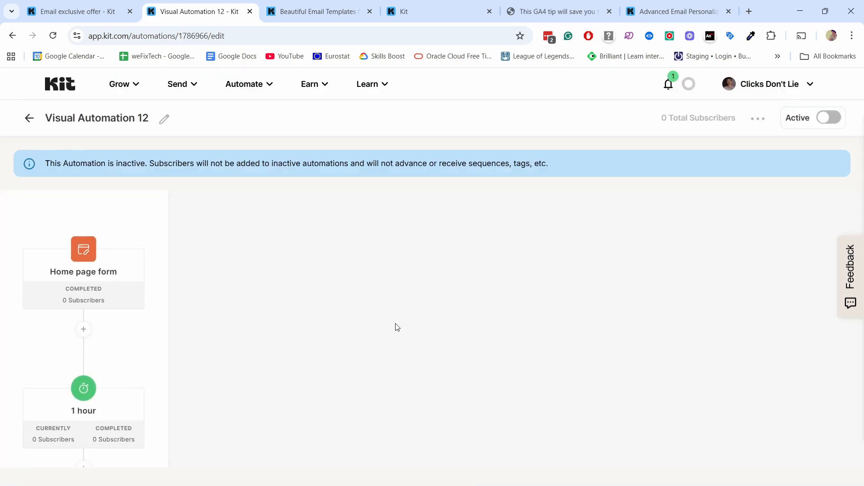
scroll(269, 283, down, 1)
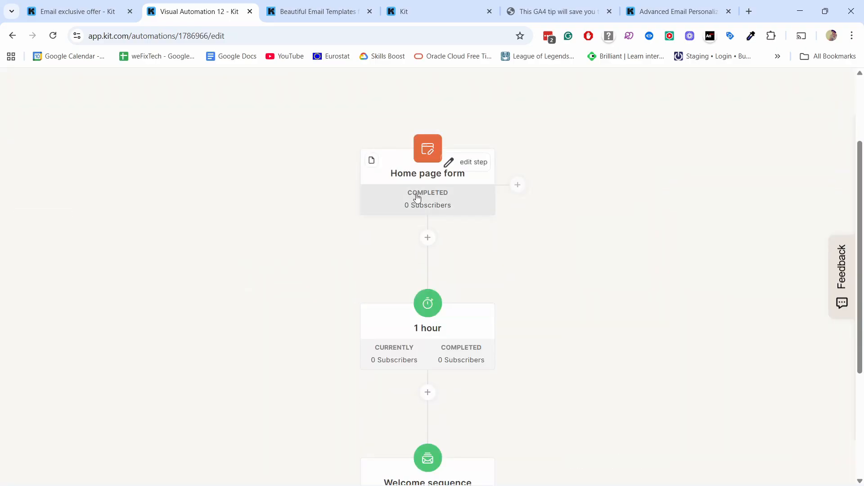
scroll(418, 196, down, 4)
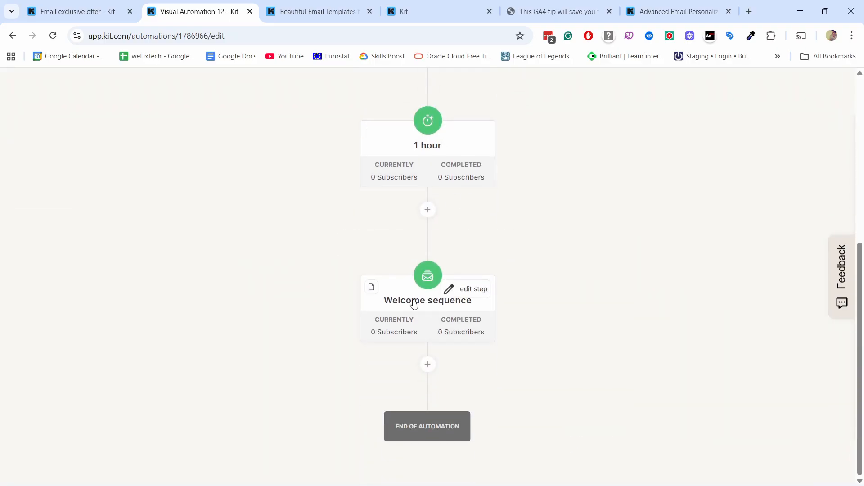
Step: Add a tag action after the Welcome sequence that gives subscribers the Main Newsletter tag
click(428, 365)
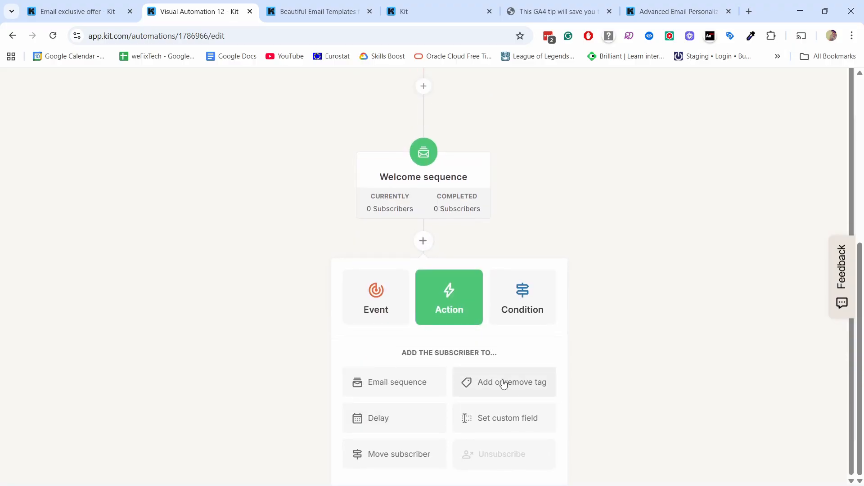
click(503, 384)
click(399, 432)
text(ma)
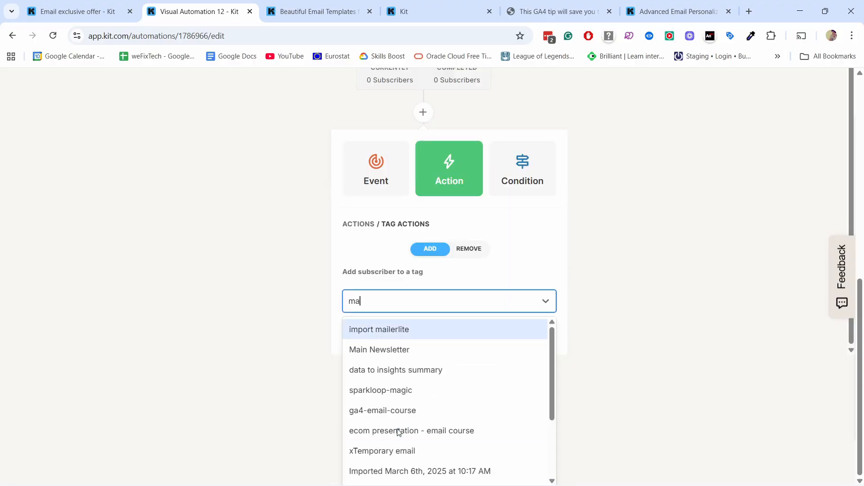
text(in)
click(405, 453)
click(396, 460)
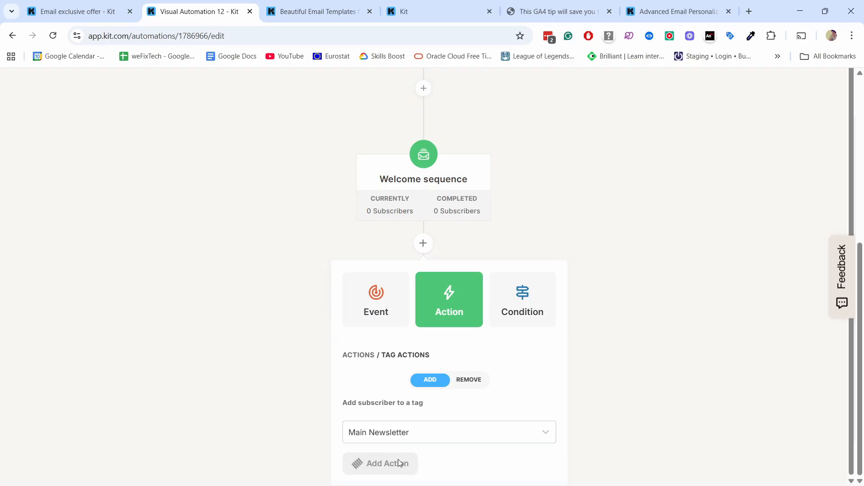
scroll(510, 409, down, 5)
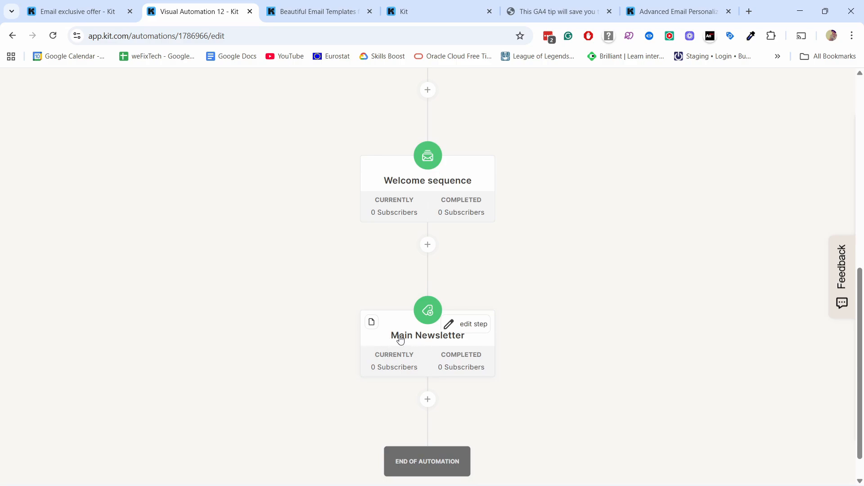
Step: Add a Yes/No condition after the Main Newsletter tag that checks whether the subscriber has the GA4 Ecom Course - Bought tag
scroll(451, 363, up, 6)
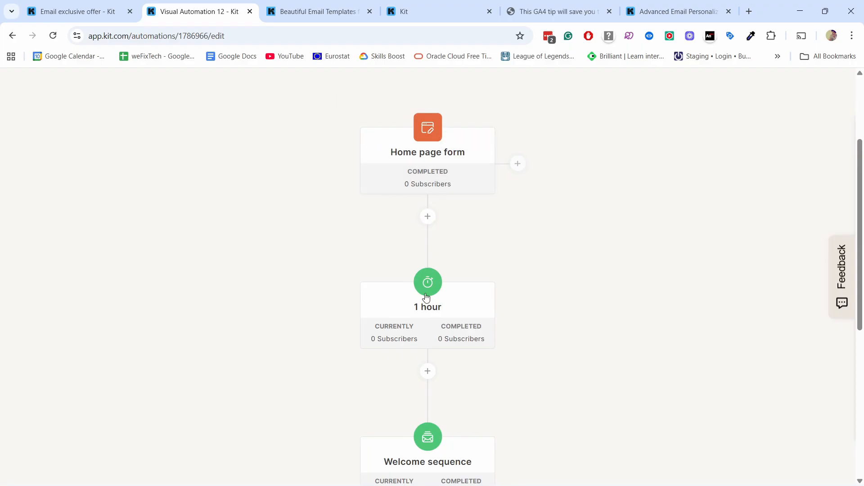
scroll(426, 297, down, 3)
scroll(463, 361, down, 4)
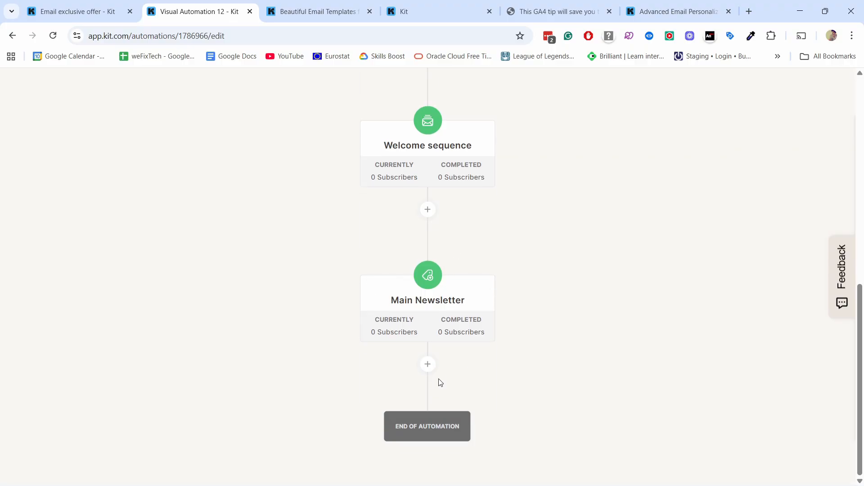
click(427, 364)
click(504, 312)
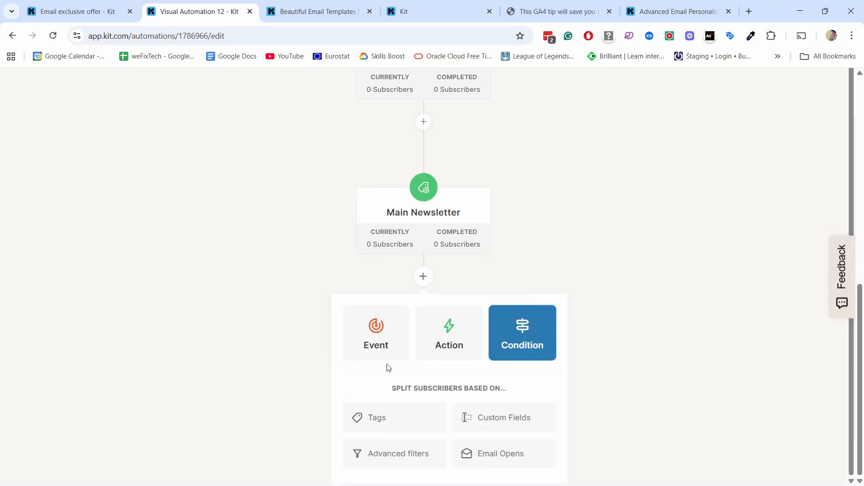
click(394, 424)
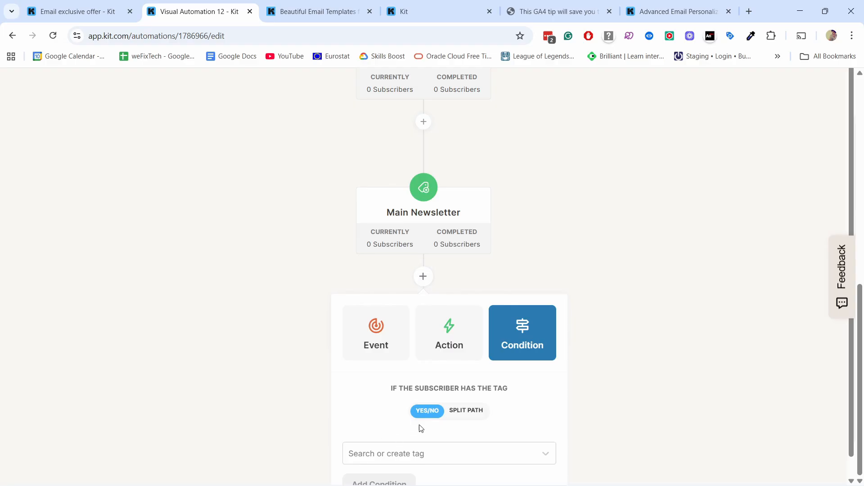
click(381, 432)
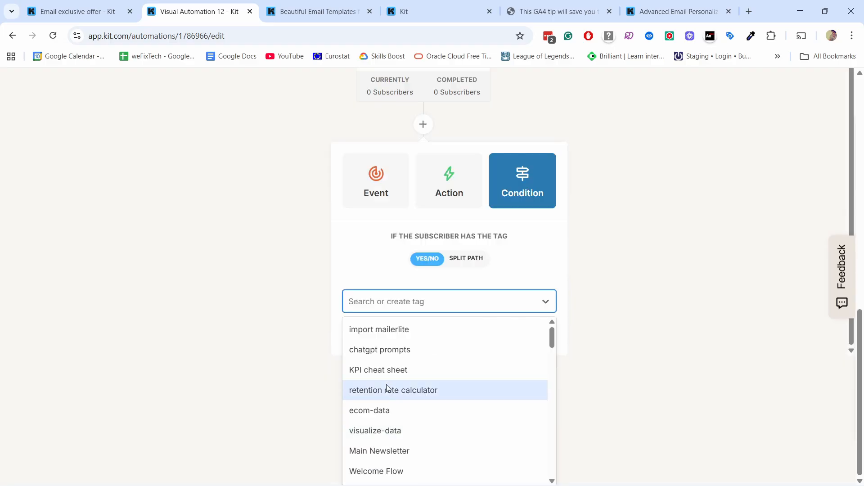
text(bought)
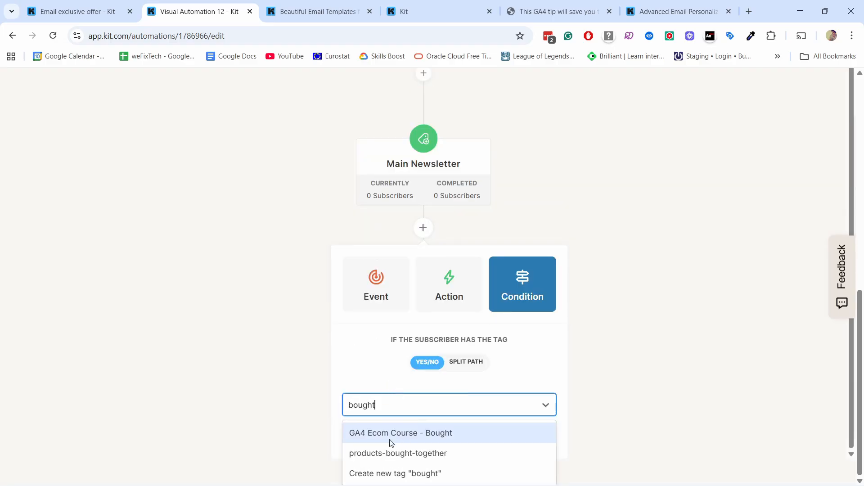
click(392, 438)
click(395, 463)
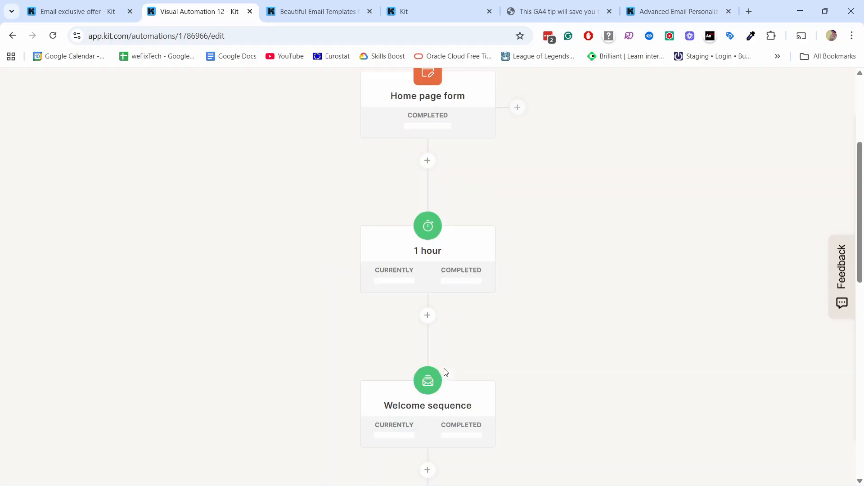
scroll(436, 303, down, 12)
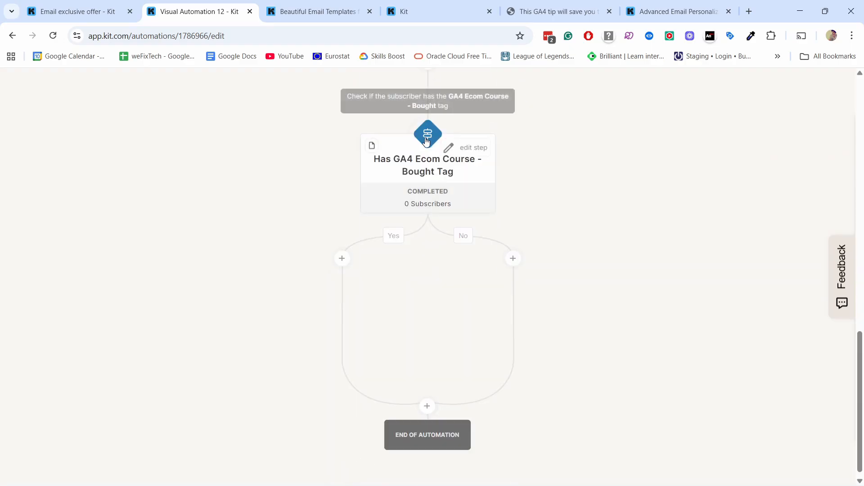
Step: Add an email sequence action on the condition's No branch that adds subscribers to the Welcome SALES sequence
scroll(427, 141, up, 3)
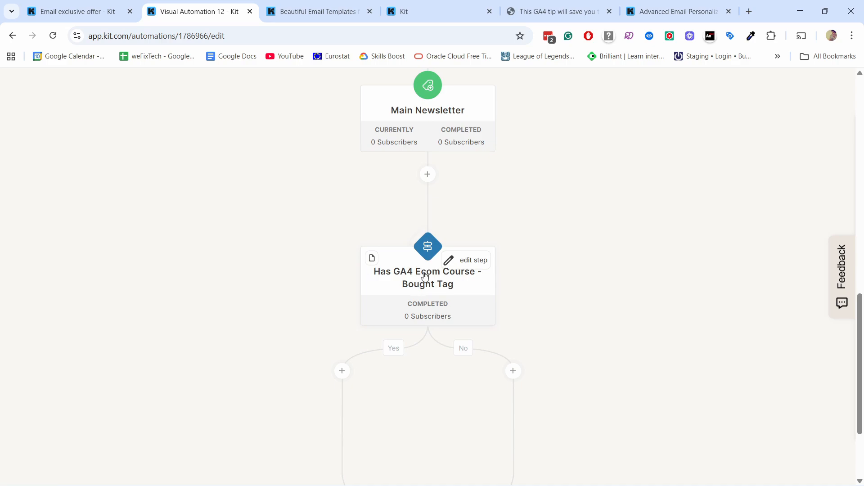
scroll(438, 295, down, 3)
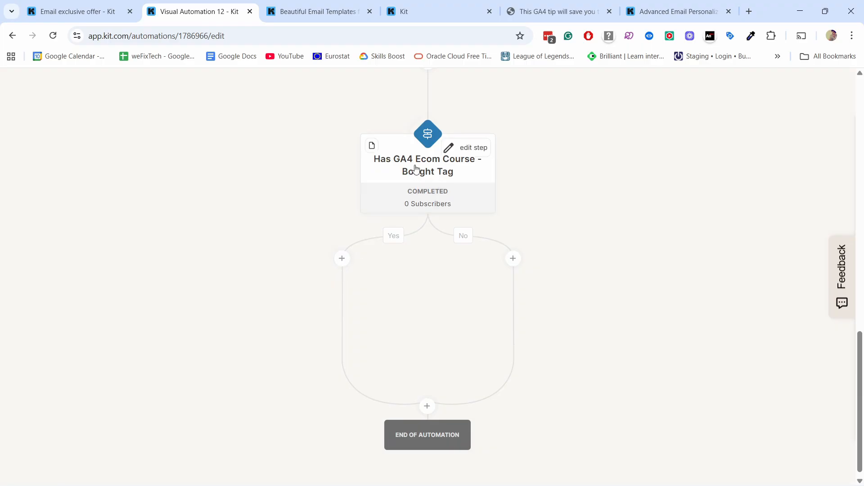
click(513, 258)
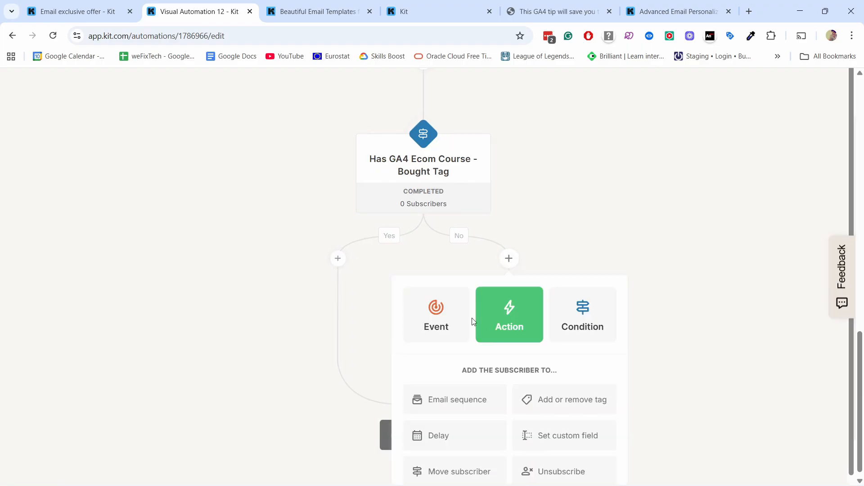
click(448, 393)
click(450, 411)
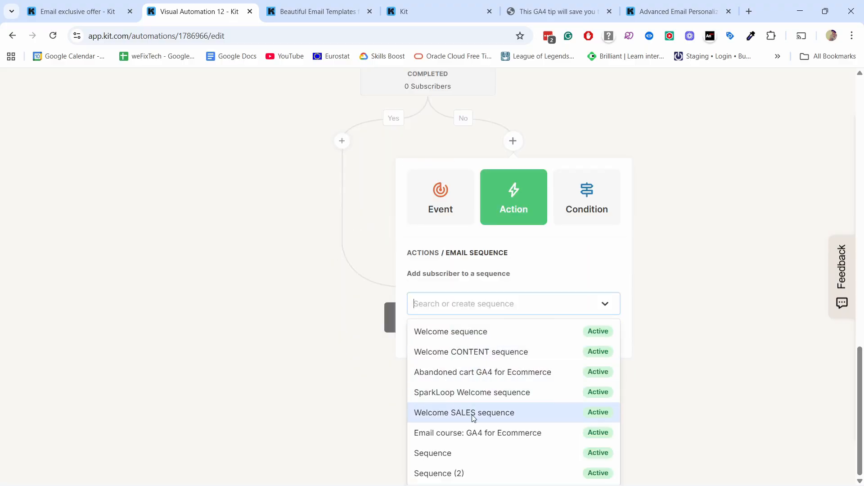
click(484, 418)
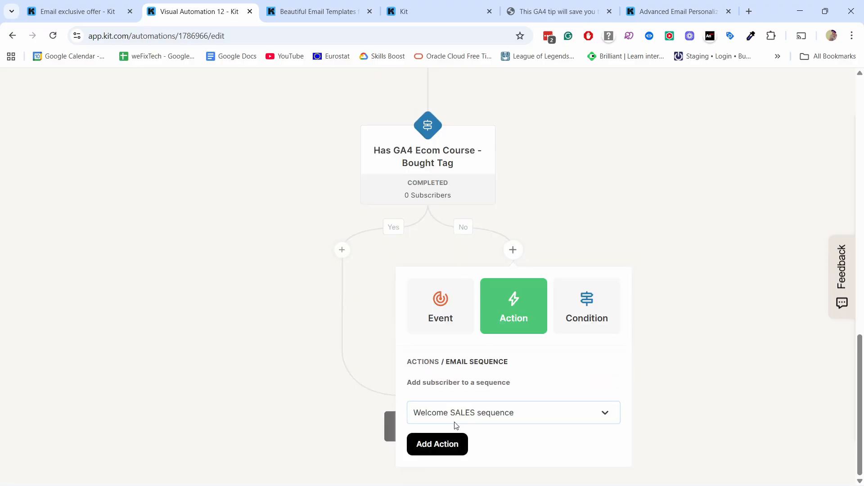
click(449, 445)
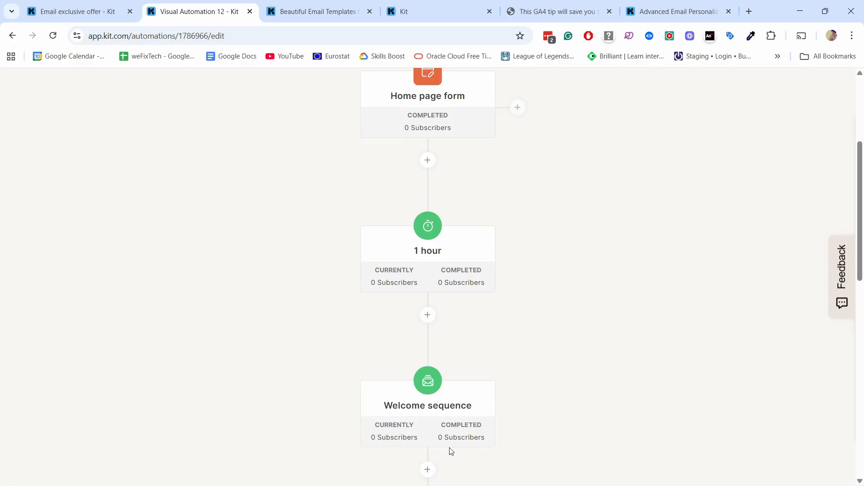
scroll(540, 301, down, 10)
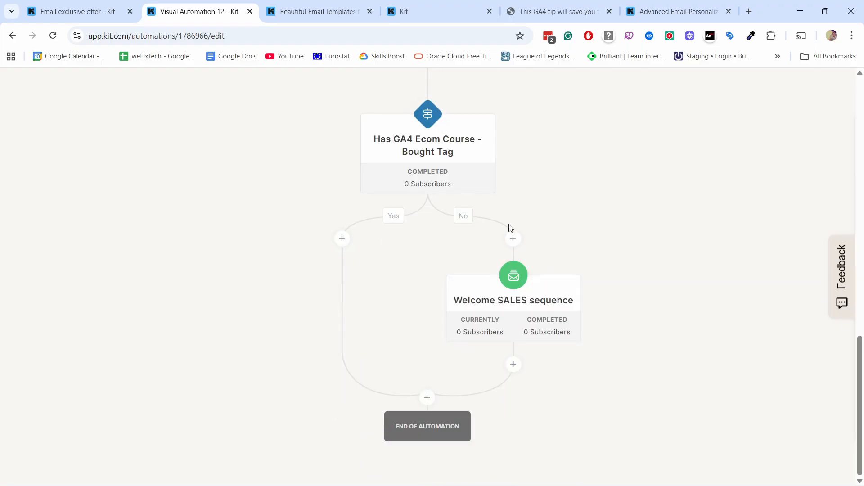
scroll(544, 201, up, 3)
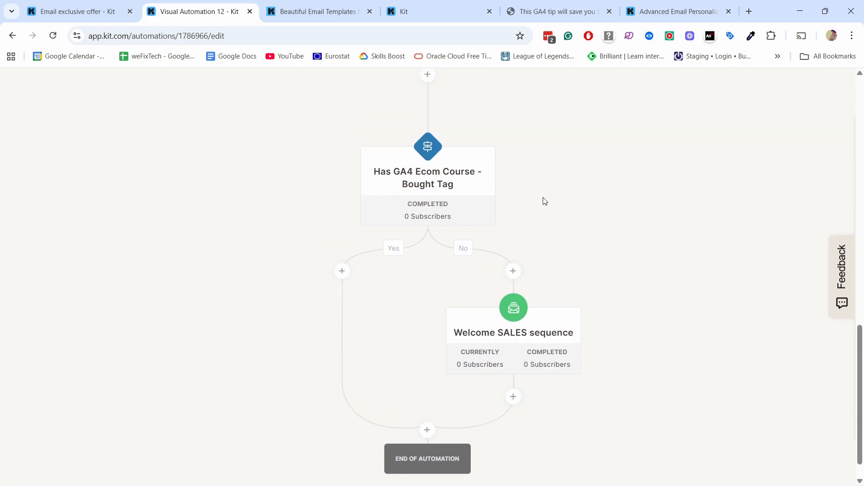
scroll(544, 220, down, 3)
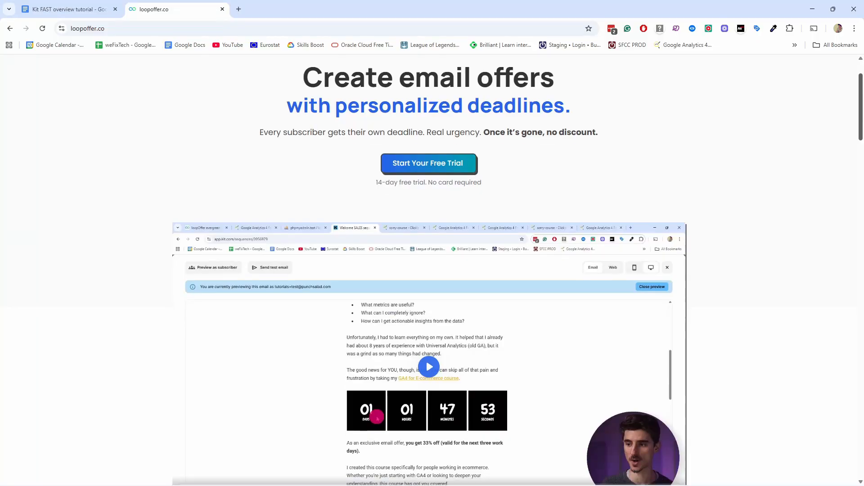
Step: Look over the top section of the loopOffer home page about email offers with personalized deadlines
scroll(822, 76, up, 1)
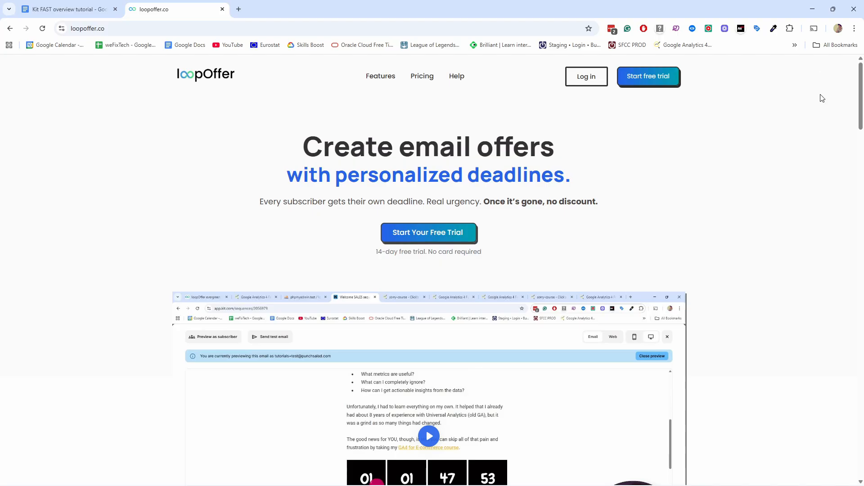
scroll(828, 100, down, 1)
scroll(856, 132, up, 2)
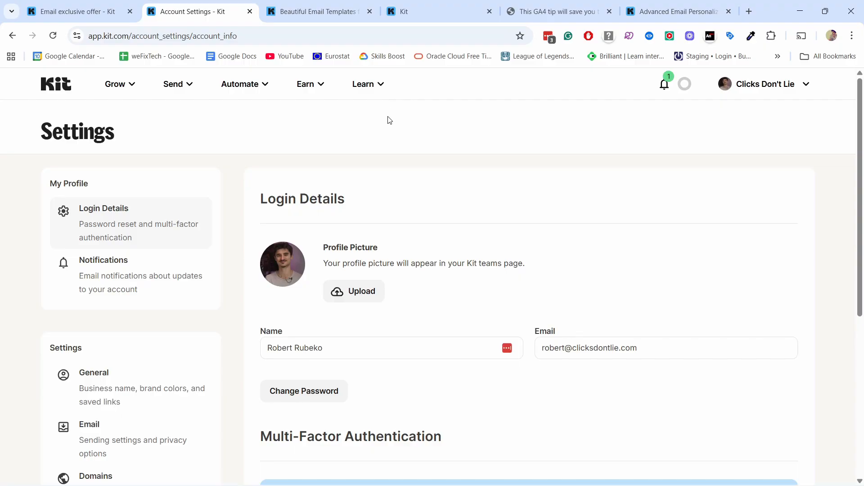
Step: Open the General account settings in Kit and review the business name and saved brand colors
click(749, 84)
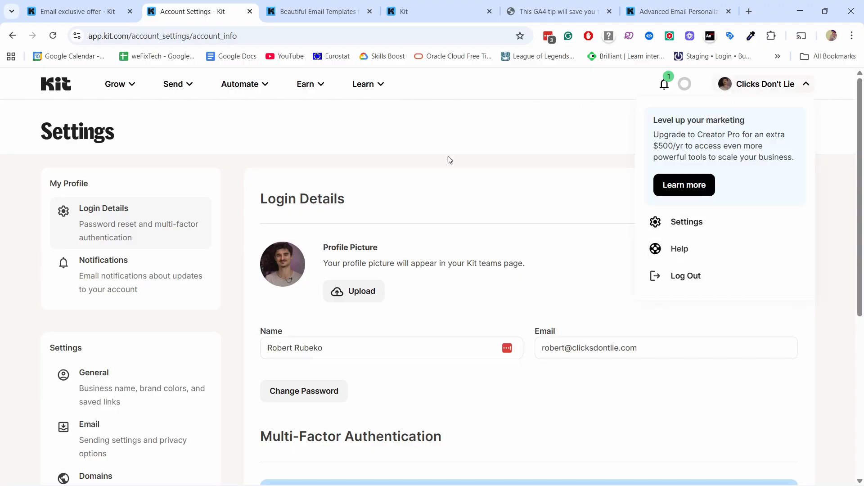
scroll(185, 154, down, 3)
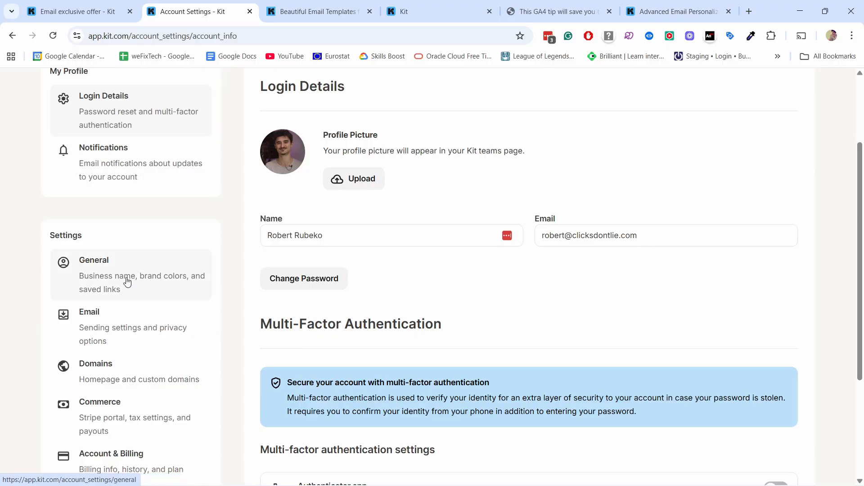
click(152, 277)
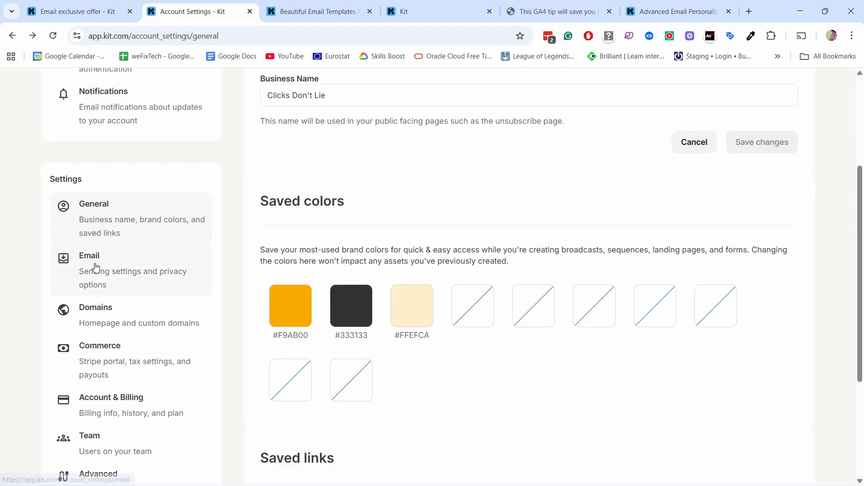
Step: Open the Email account settings and show the DNS records of the verified sending domain clicksdontlie.com
click(106, 272)
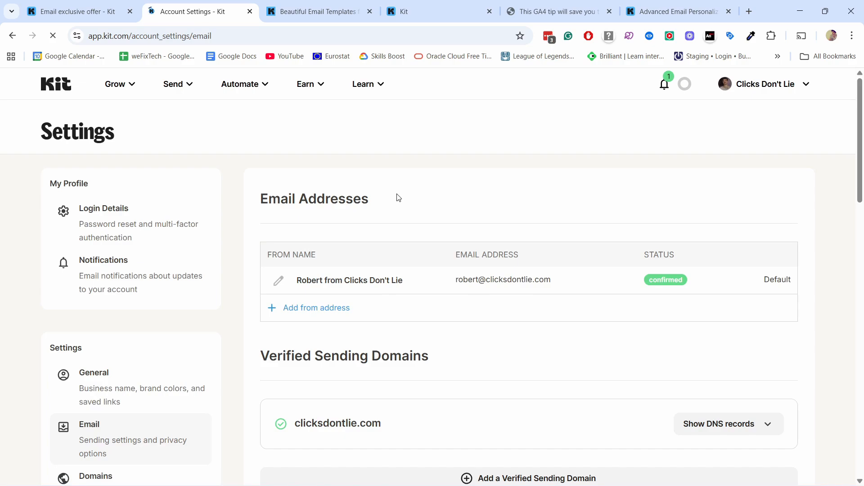
scroll(400, 189, down, 3)
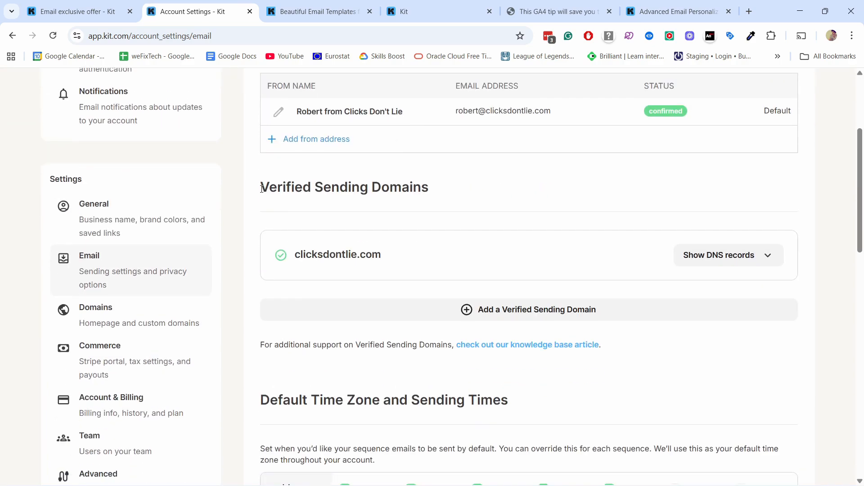
drag(261, 187, 442, 206)
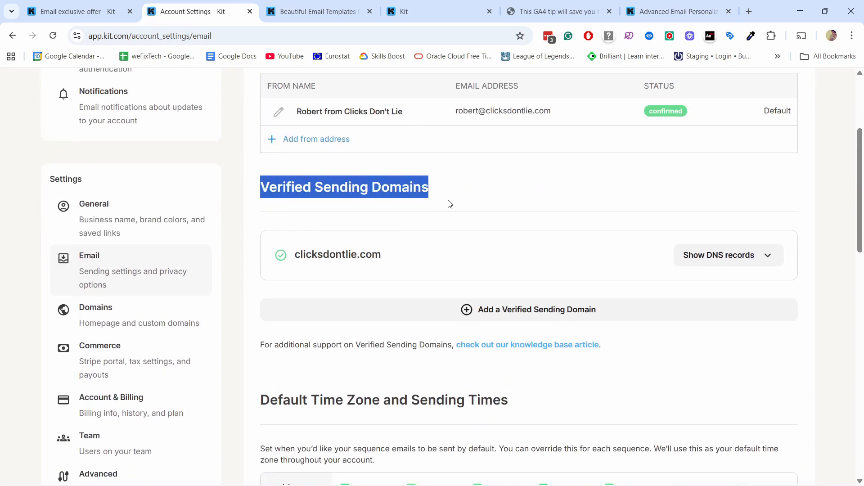
click(449, 210)
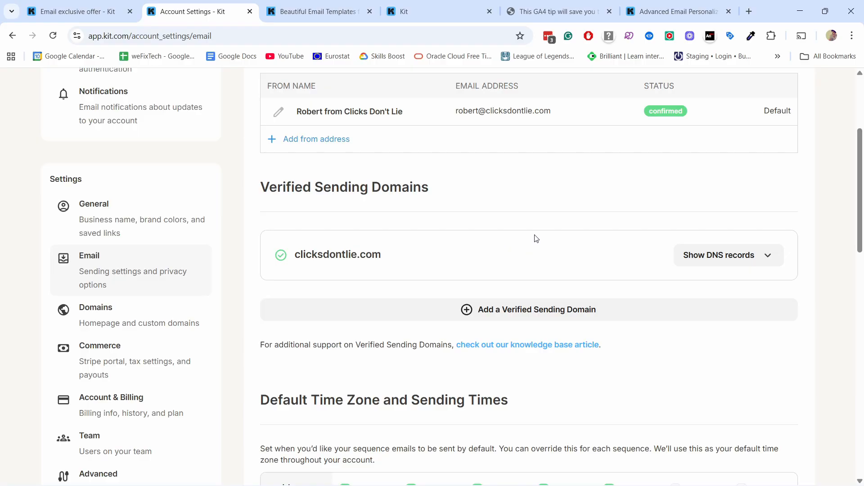
click(735, 257)
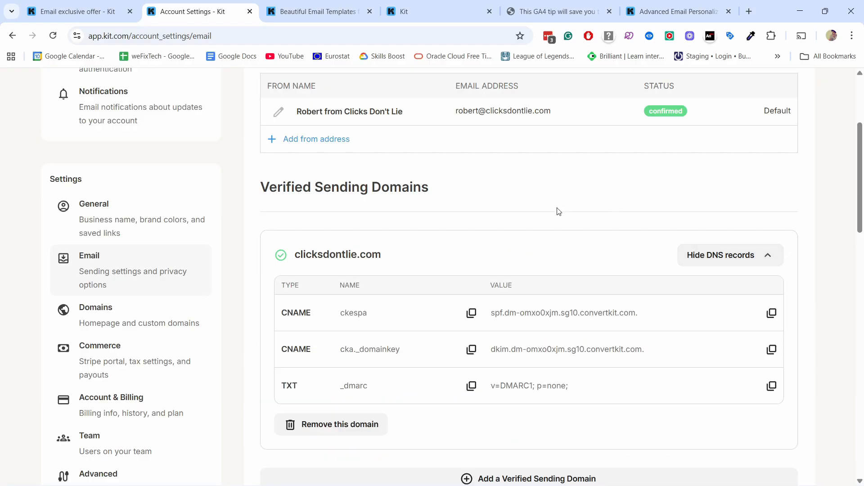
scroll(477, 207, down, 2)
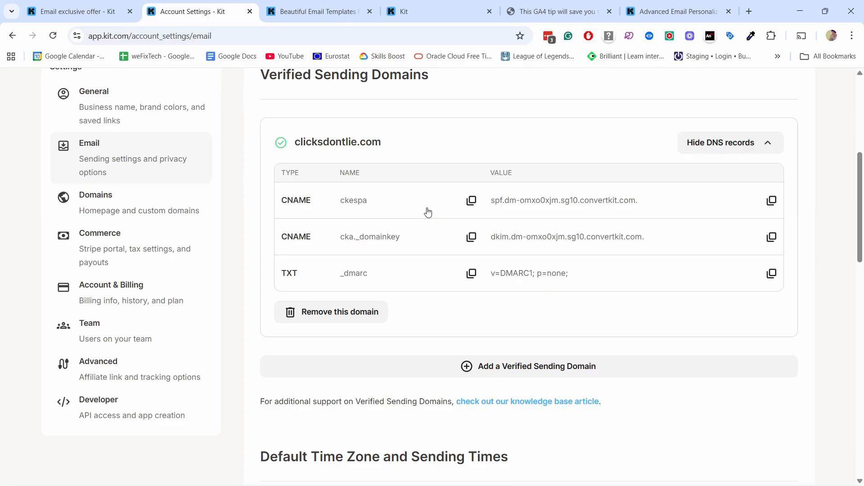
scroll(429, 214, up, 1)
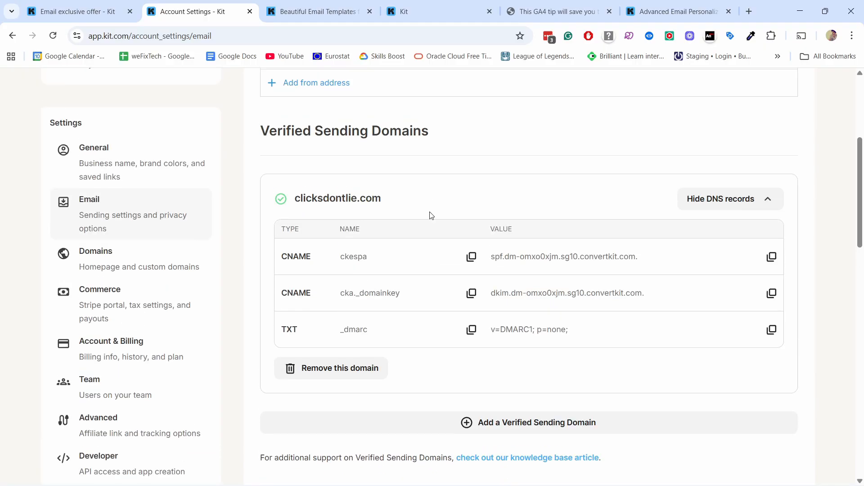